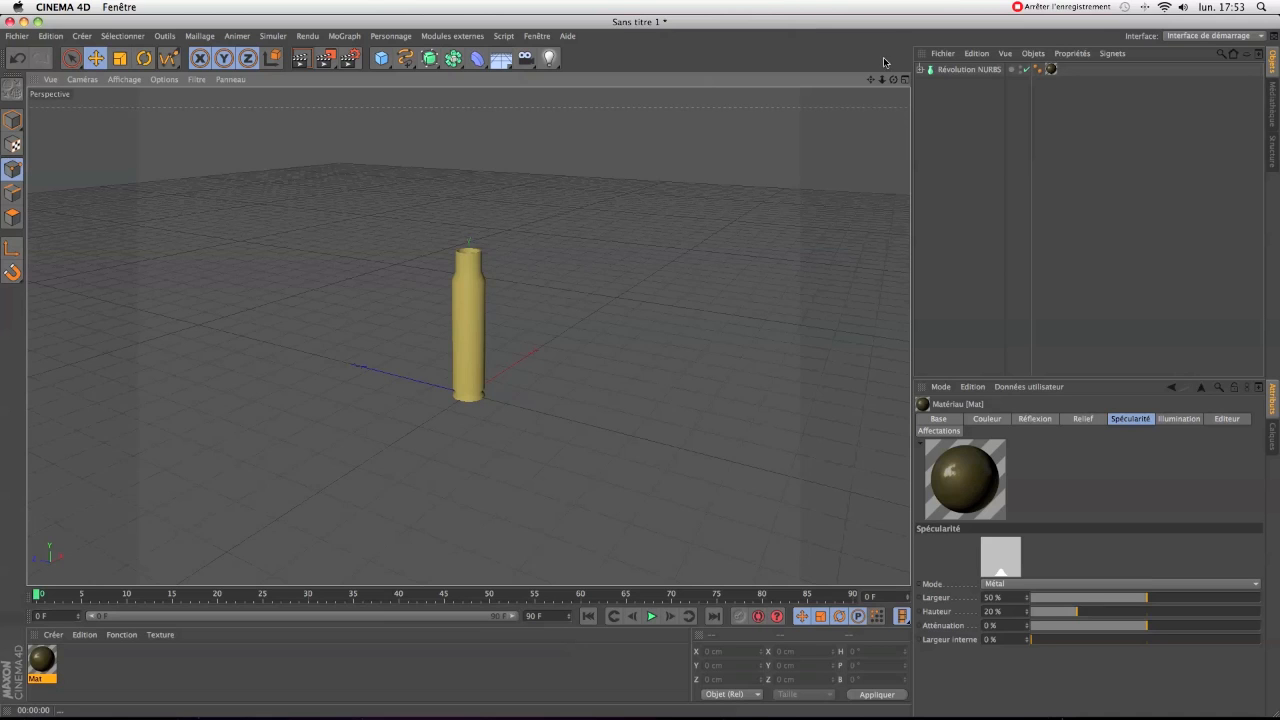
# Step: Render a preview of the textured cartridge case in the perspective view, then return to the normal display
pyautogui.moveTo(893, 80); pyautogui.dragTo(928, 120)
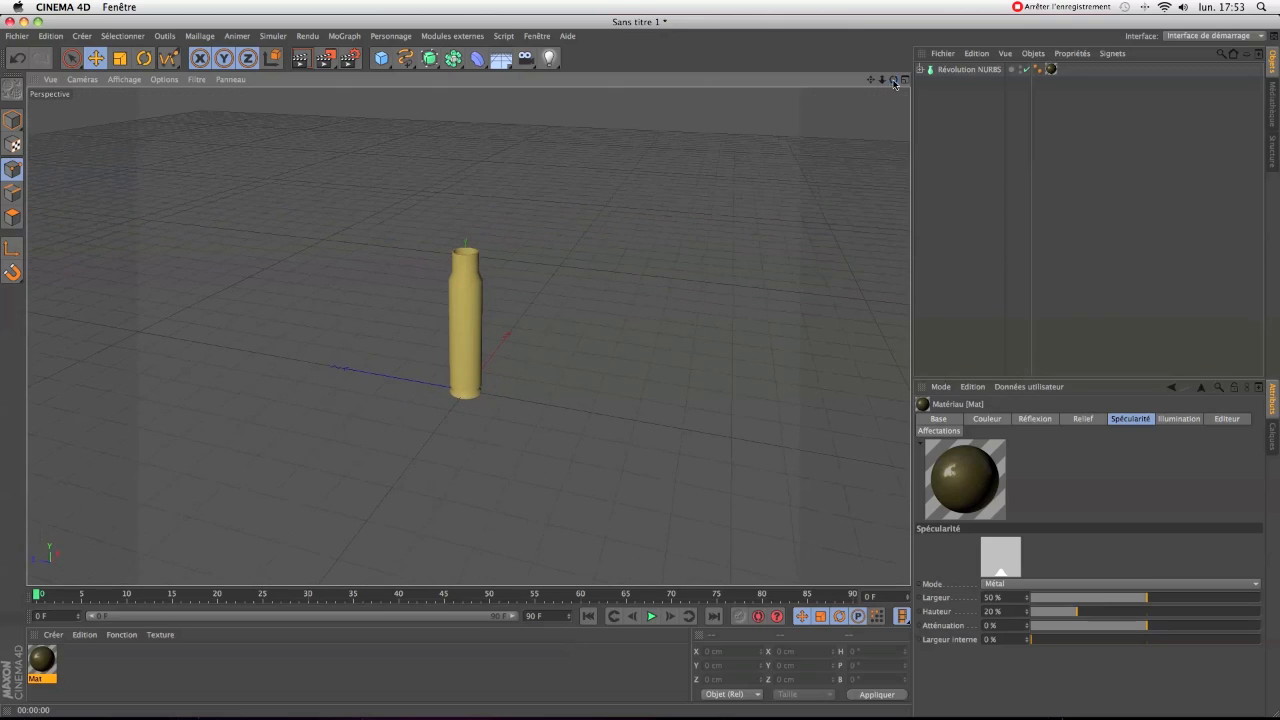
pyautogui.click(301, 63)
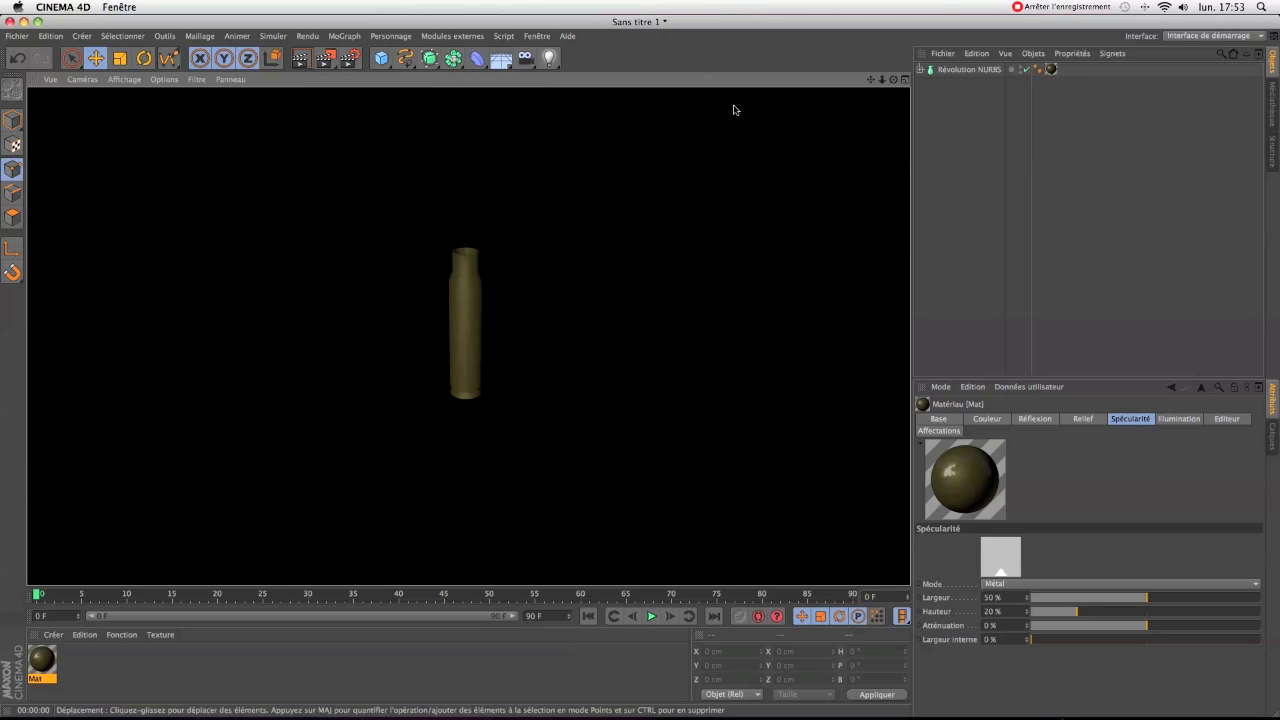
pyautogui.click(934, 112)
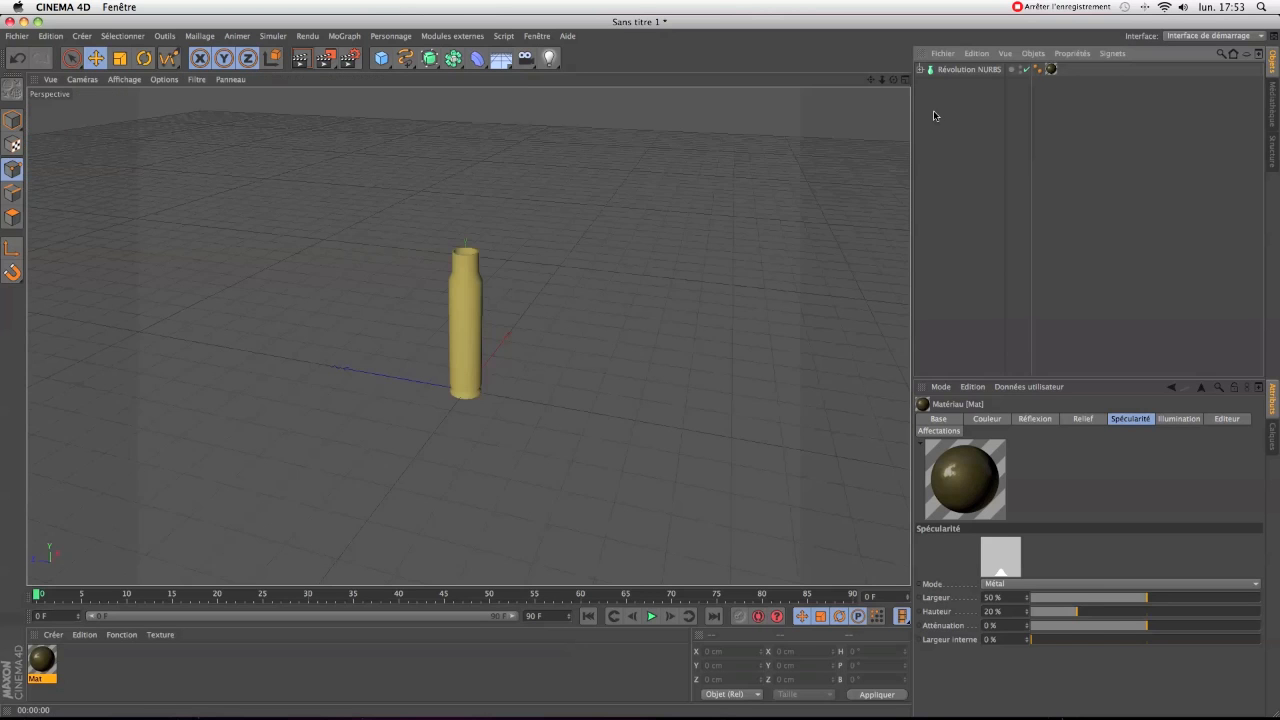
# Step: Take the spline out of the Révolution NURBS and examine its profile in the front view
pyautogui.click(920, 70)
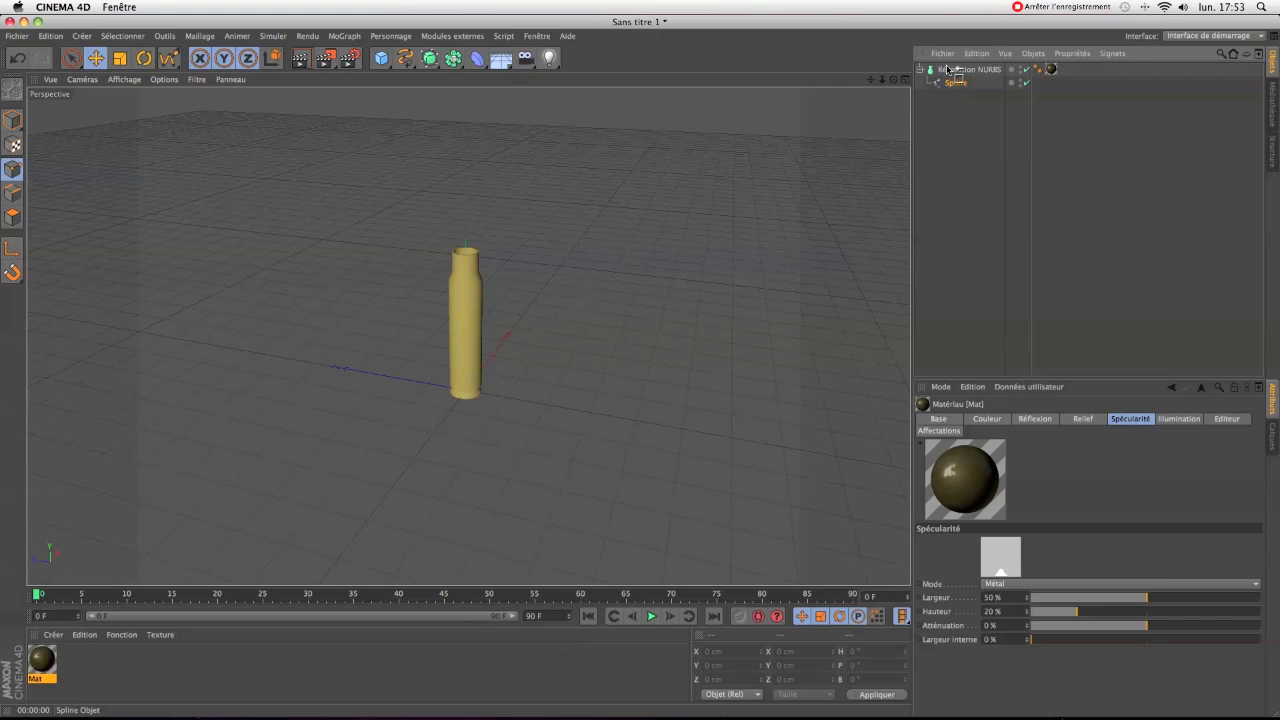
pyautogui.moveTo(955, 82); pyautogui.dragTo(947, 70)
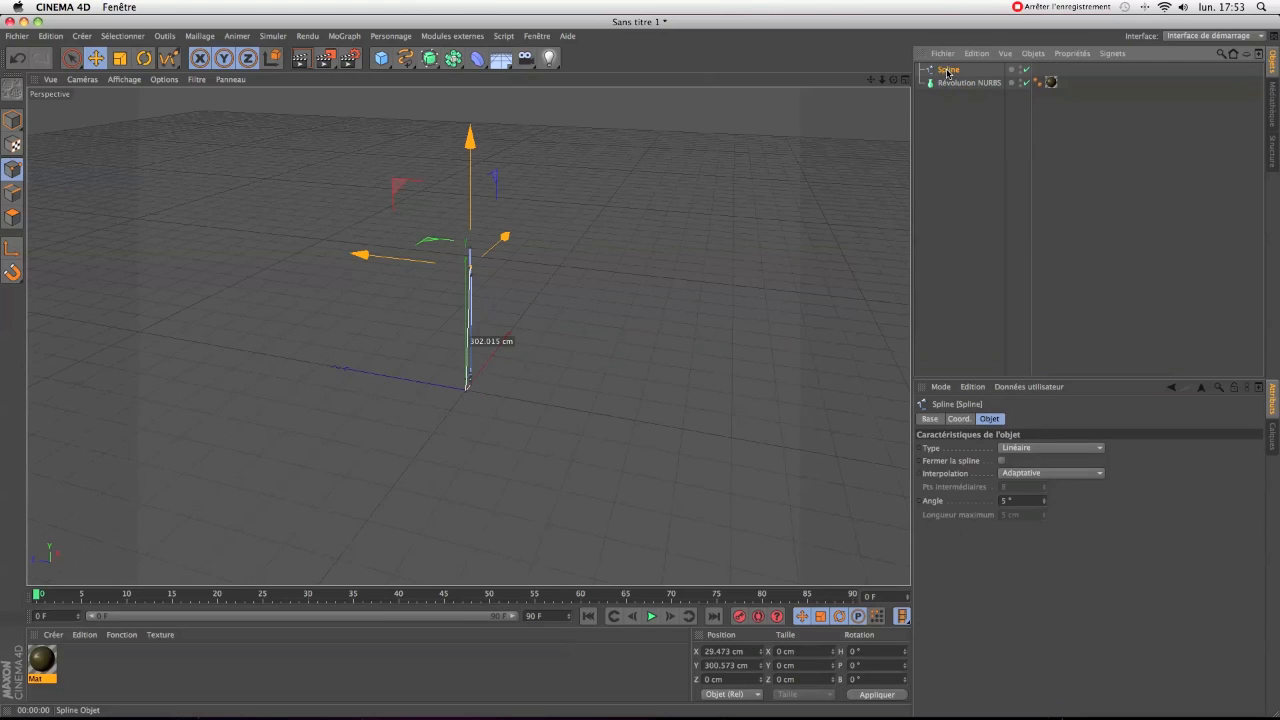
pyautogui.click(905, 79)
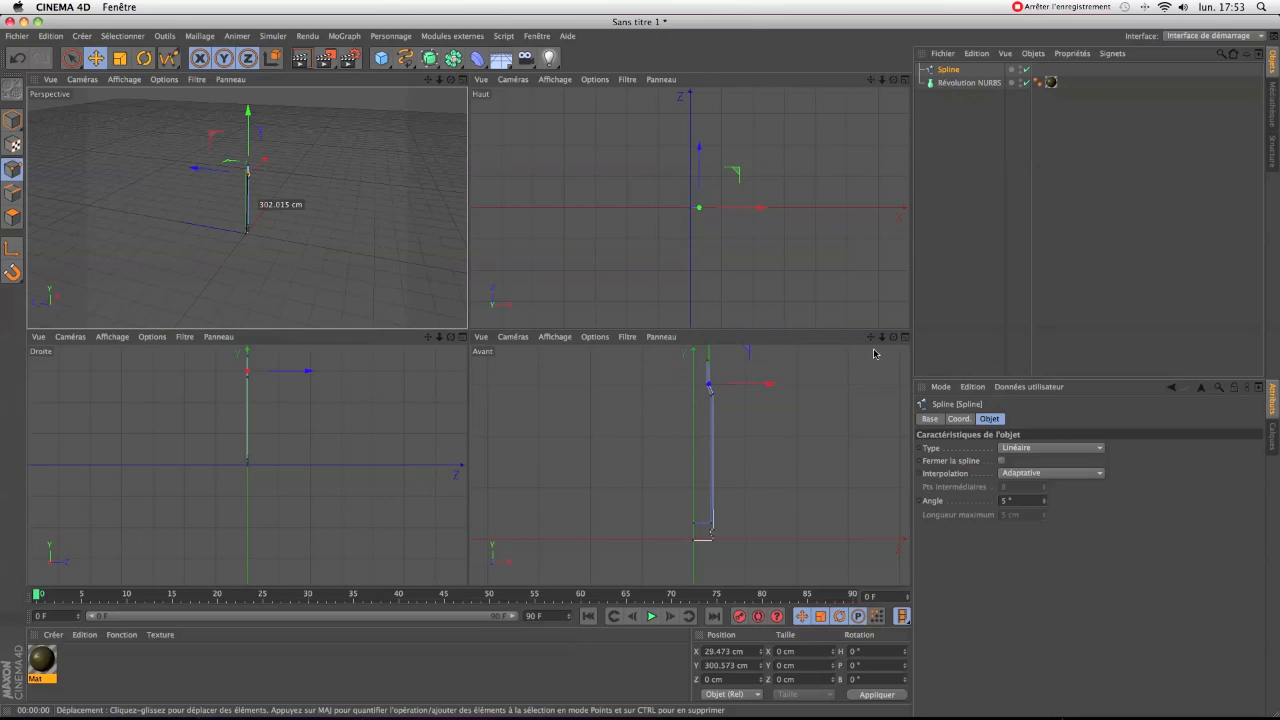
pyautogui.click(905, 338)
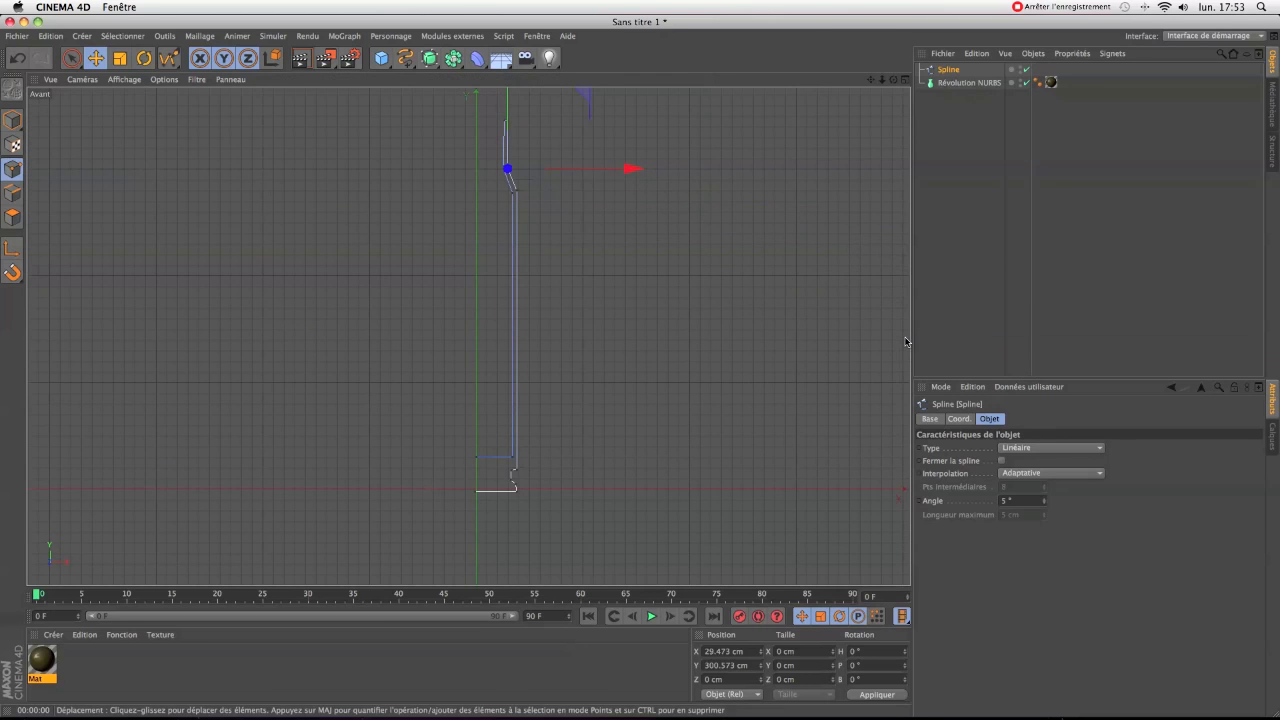
pyautogui.click(948, 310)
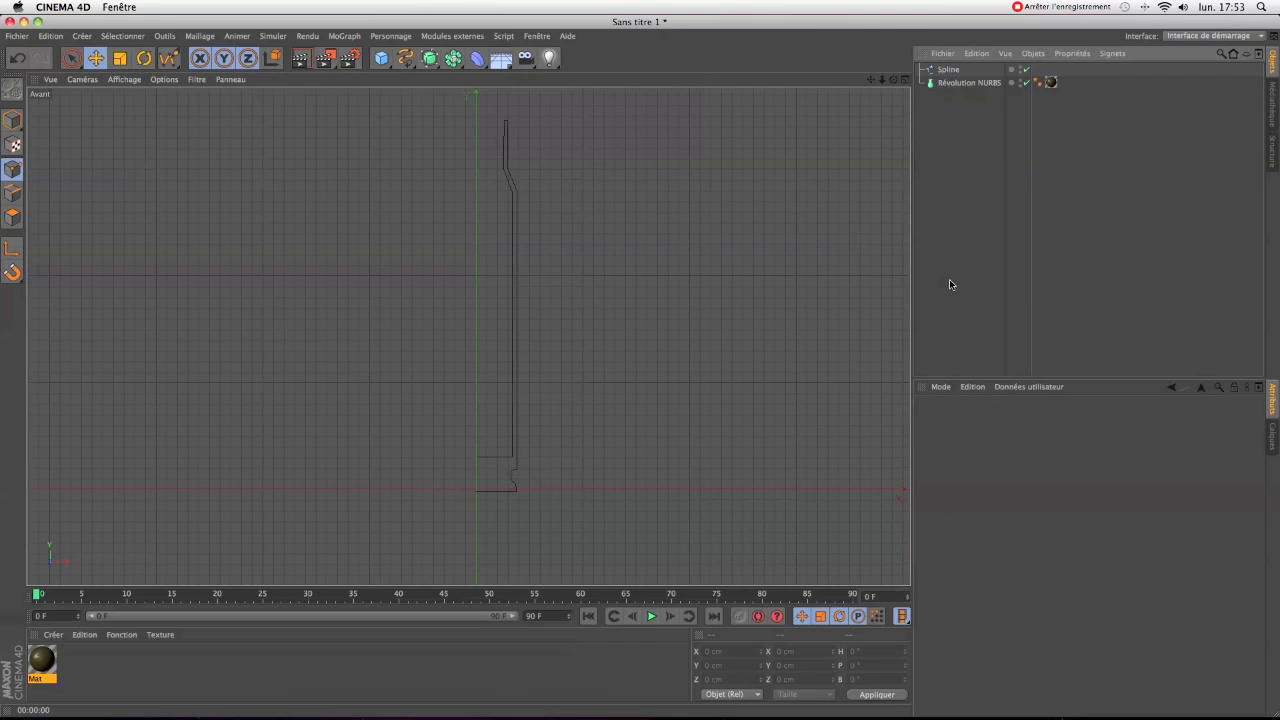
# Step: Nest the spline under the Révolution NURBS again and return to the full perspective view
pyautogui.moveTo(950, 83)
pyautogui.mouseDown()
pyautogui.moveTo(943, 71)
pyautogui.moveTo(944, 86)
pyautogui.mouseUp()
pyautogui.click(921, 69)
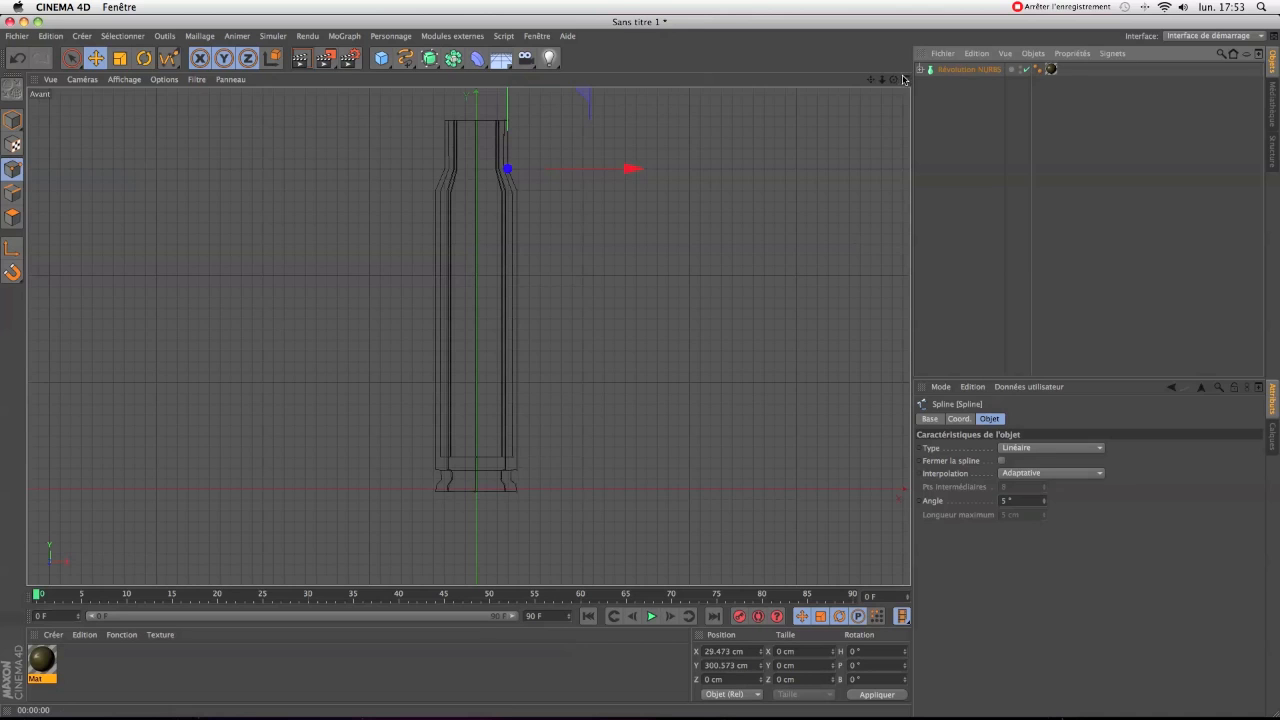
pyautogui.click(903, 78)
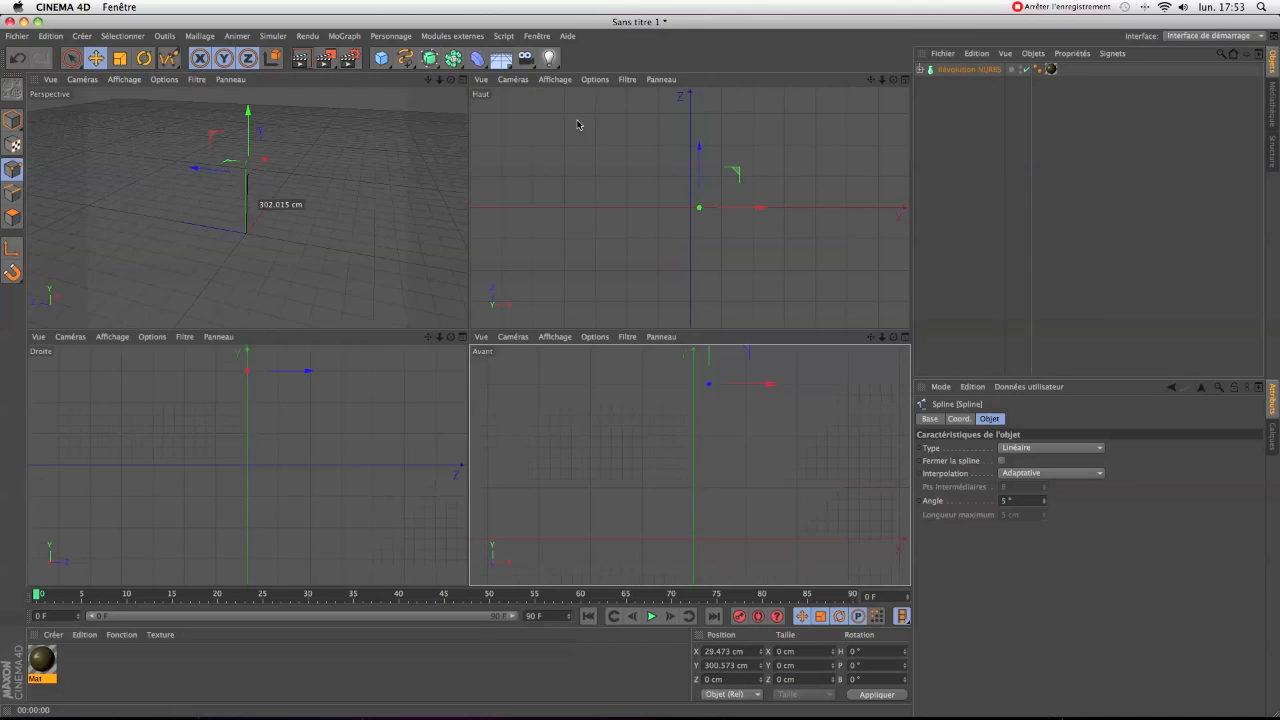
pyautogui.click(463, 79)
pyautogui.click(960, 135)
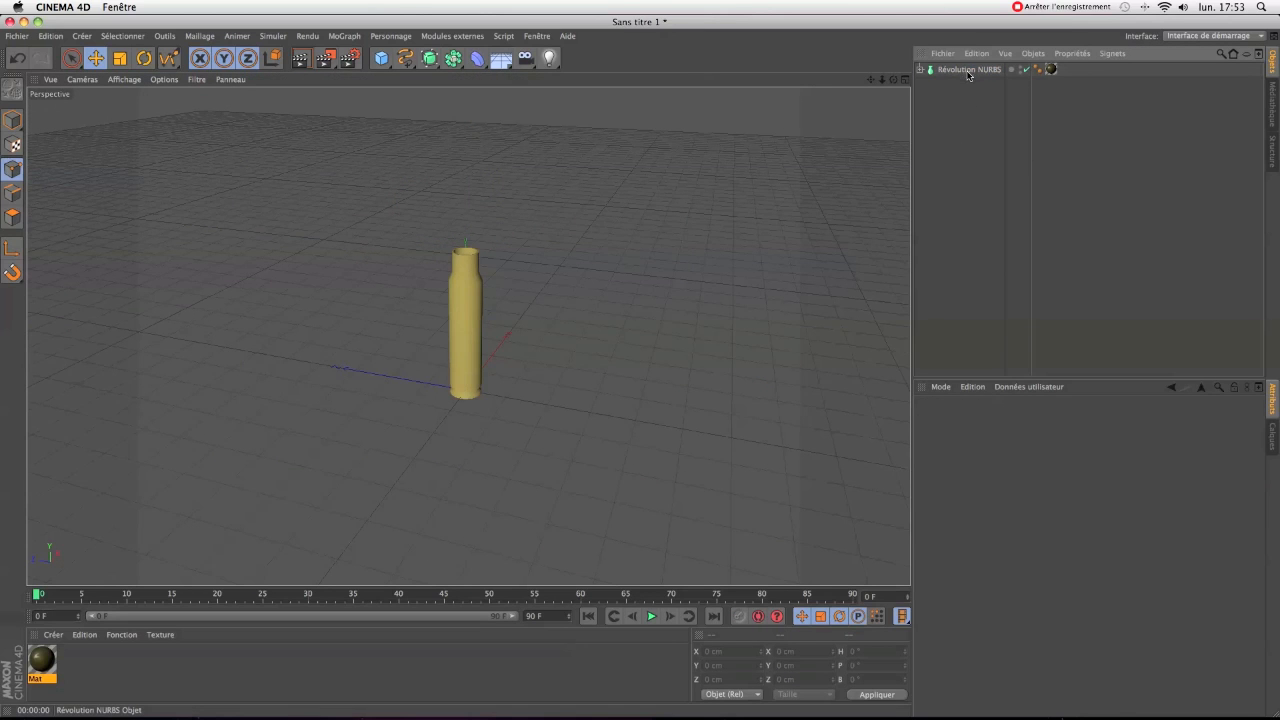
# Step: Scale the Révolution NURBS down to 0.17 on the X, Y and Z axes
pyautogui.moveTo(893, 79)
pyautogui.mouseDown()
pyautogui.moveTo(898, 115)
pyautogui.moveTo(895, 84)
pyautogui.mouseUp()
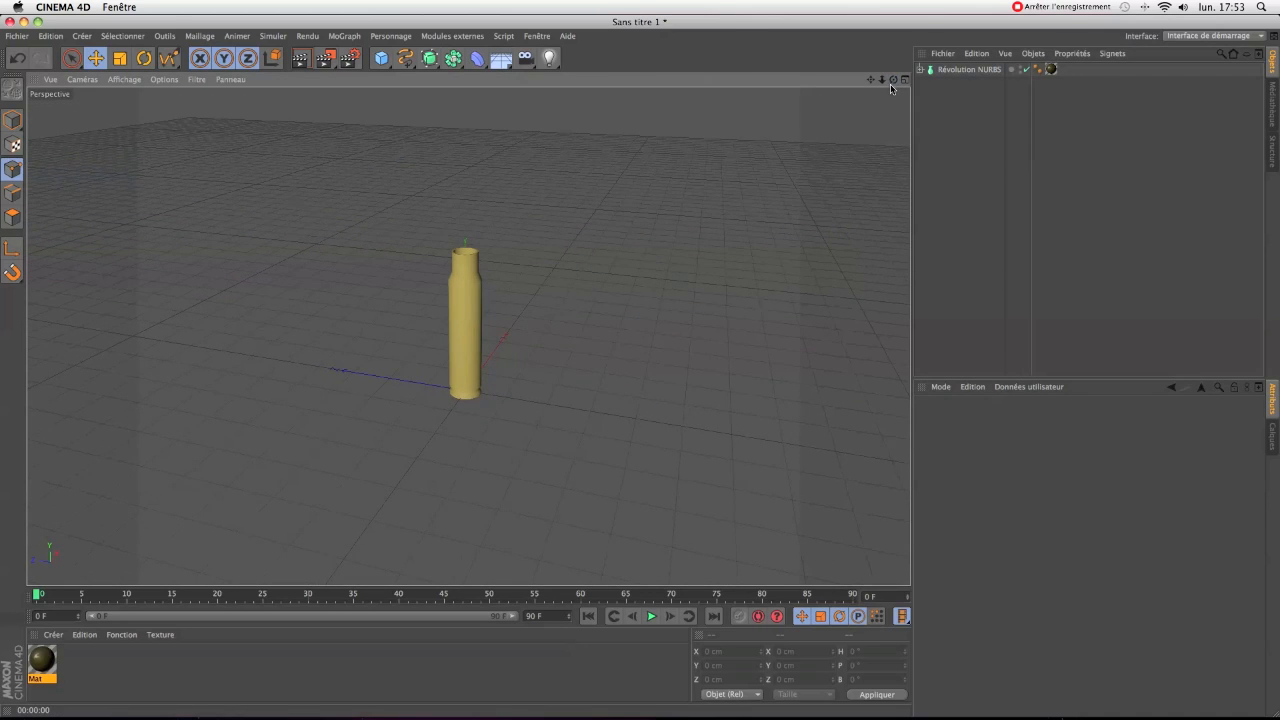
pyautogui.click(953, 71)
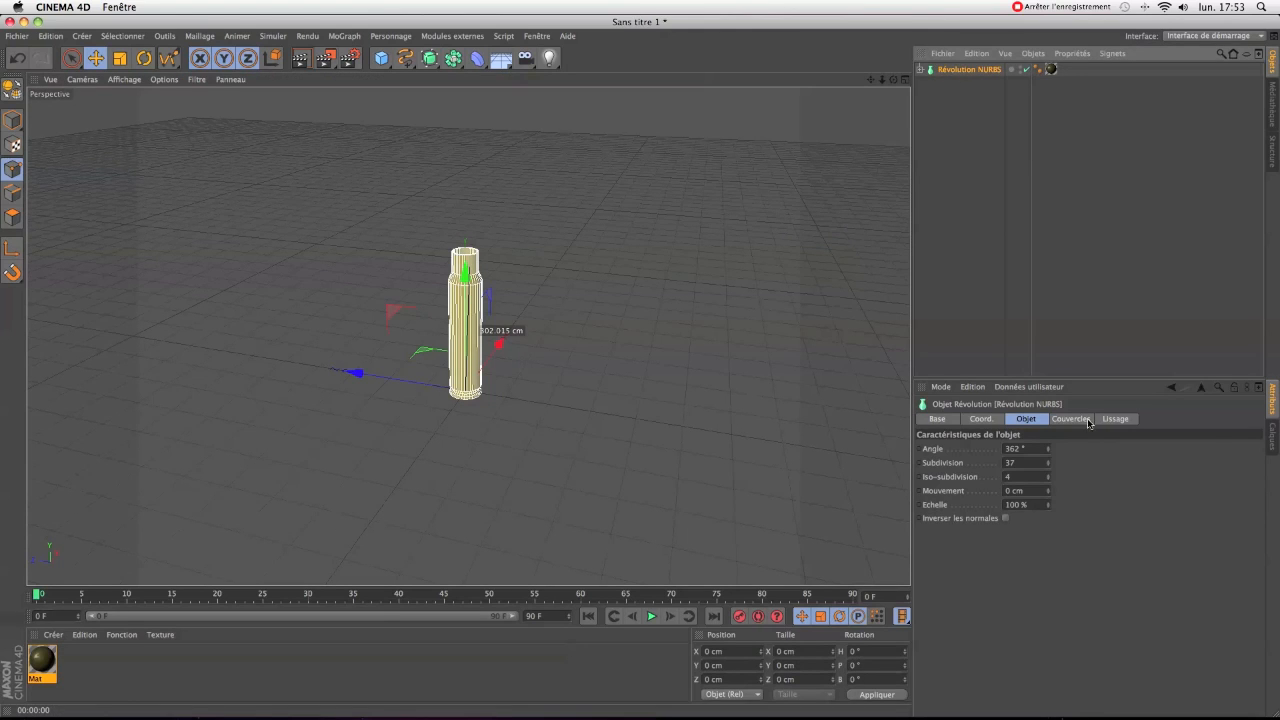
pyautogui.click(990, 420)
pyautogui.moveTo(1113, 452); pyautogui.dragTo(1089, 452)
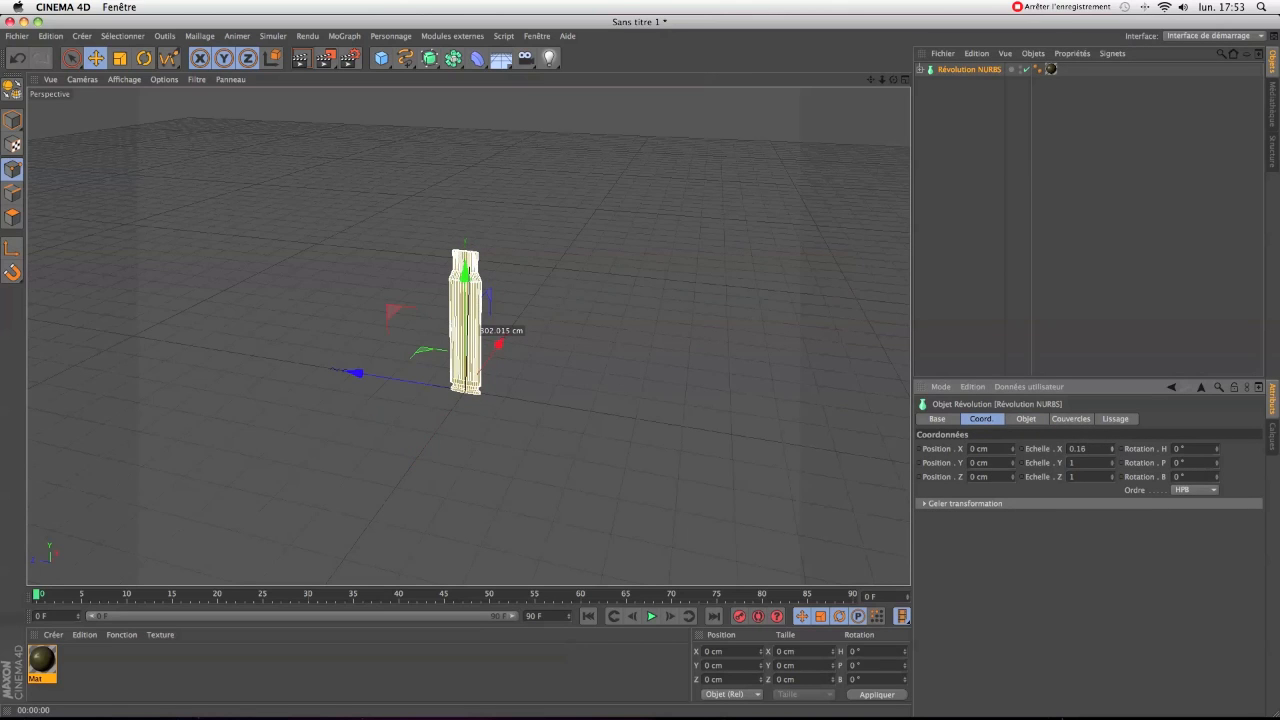
pyautogui.click(18, 58)
pyautogui.moveTo(1112, 462); pyautogui.dragTo(1067, 462)
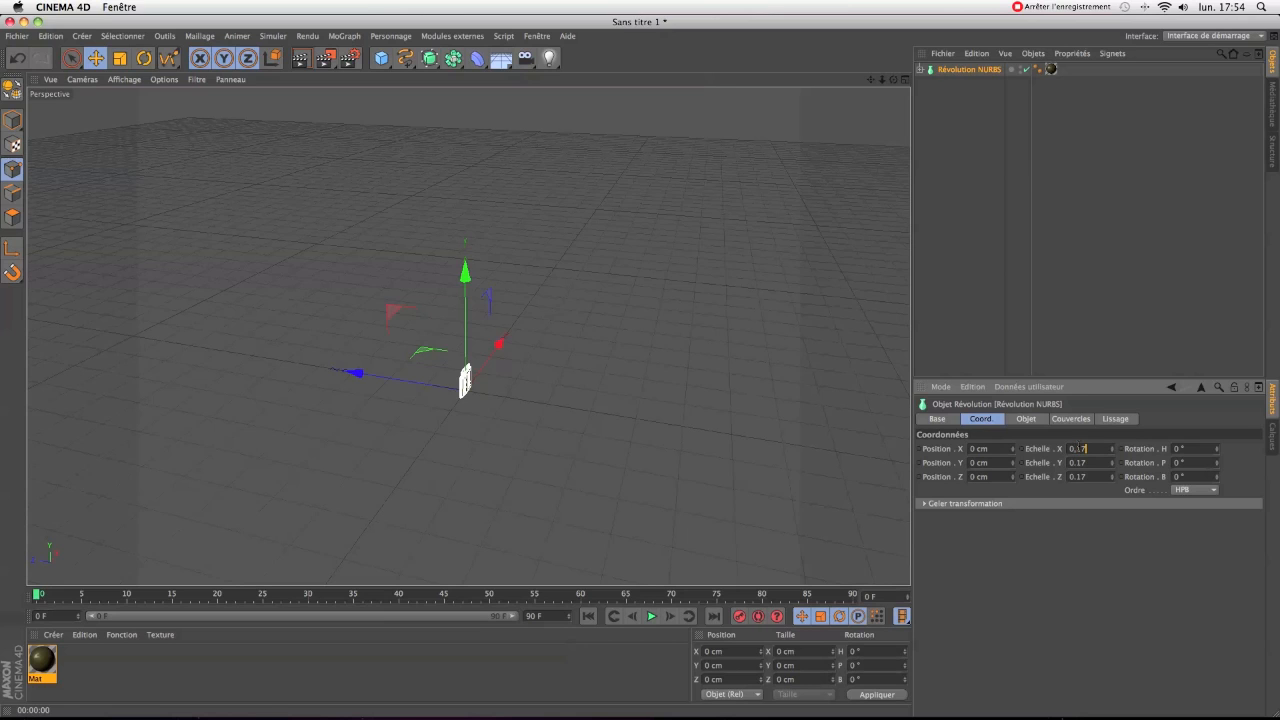
pyautogui.press('Return')
pyautogui.moveTo(883, 83); pyautogui.dragTo(468, 337)
pyautogui.click(938, 149)
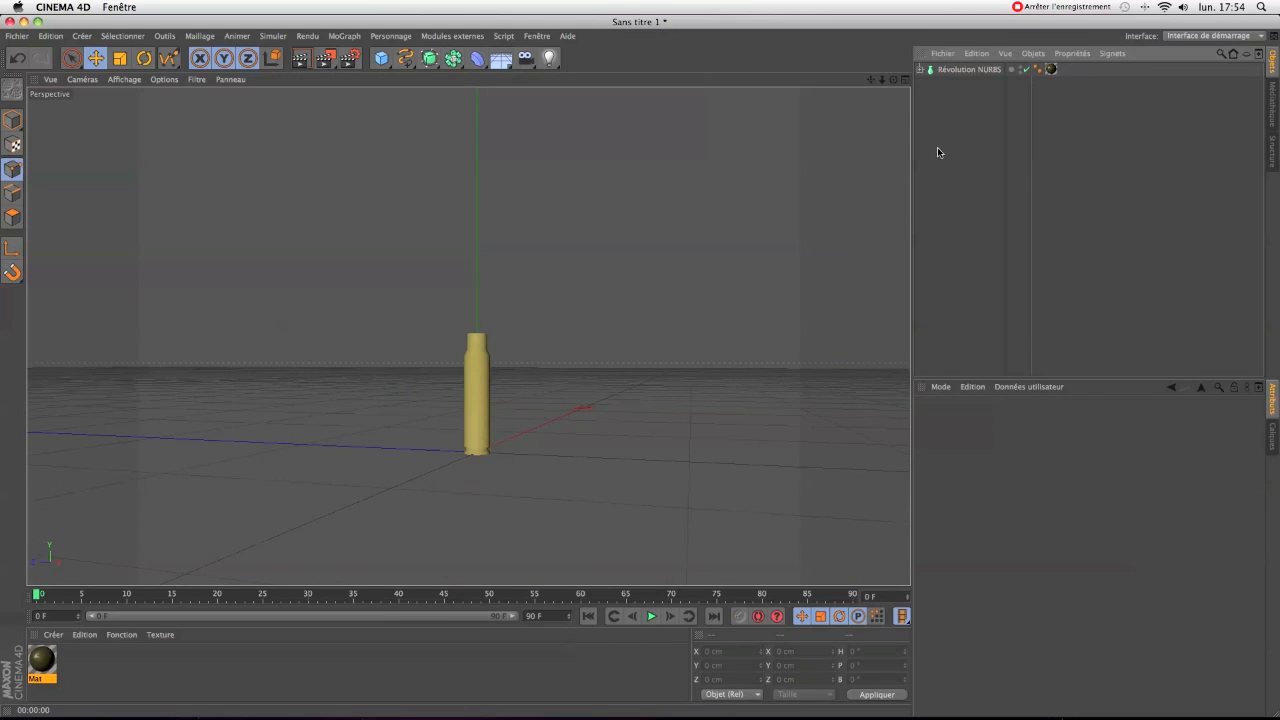
pyautogui.moveTo(893, 80); pyautogui.dragTo(468, 336)
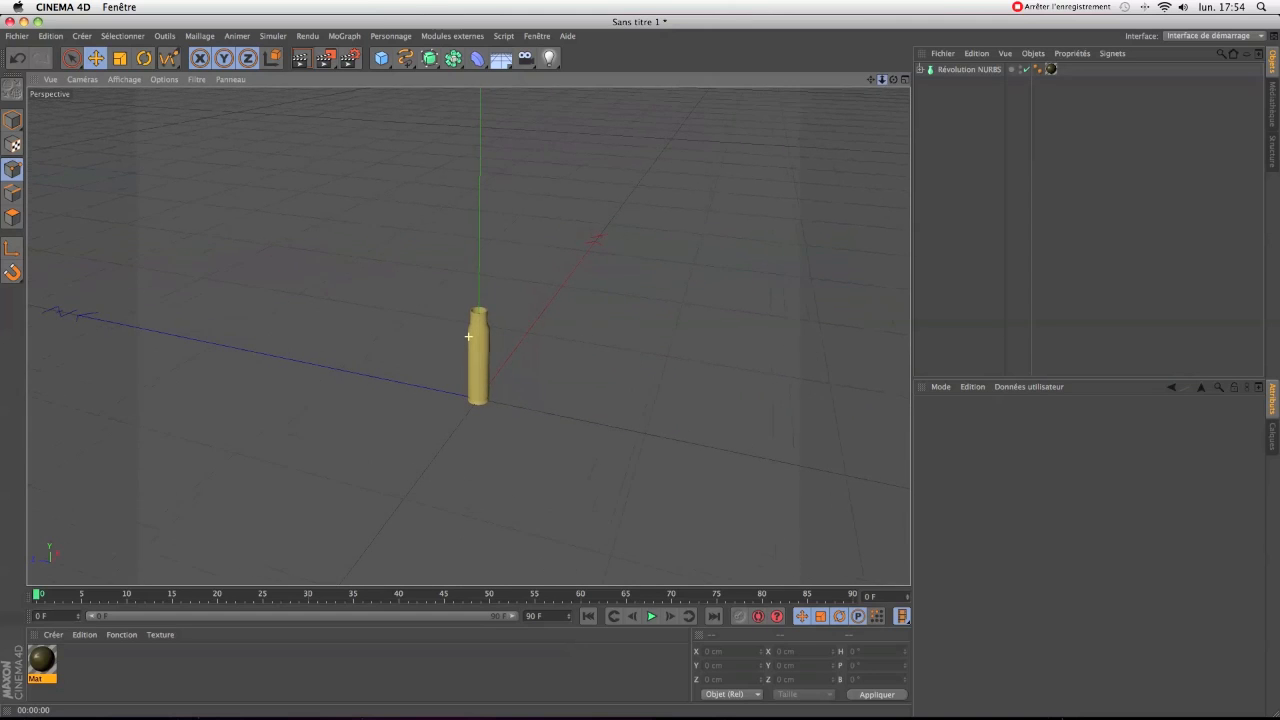
pyautogui.click(1071, 55)
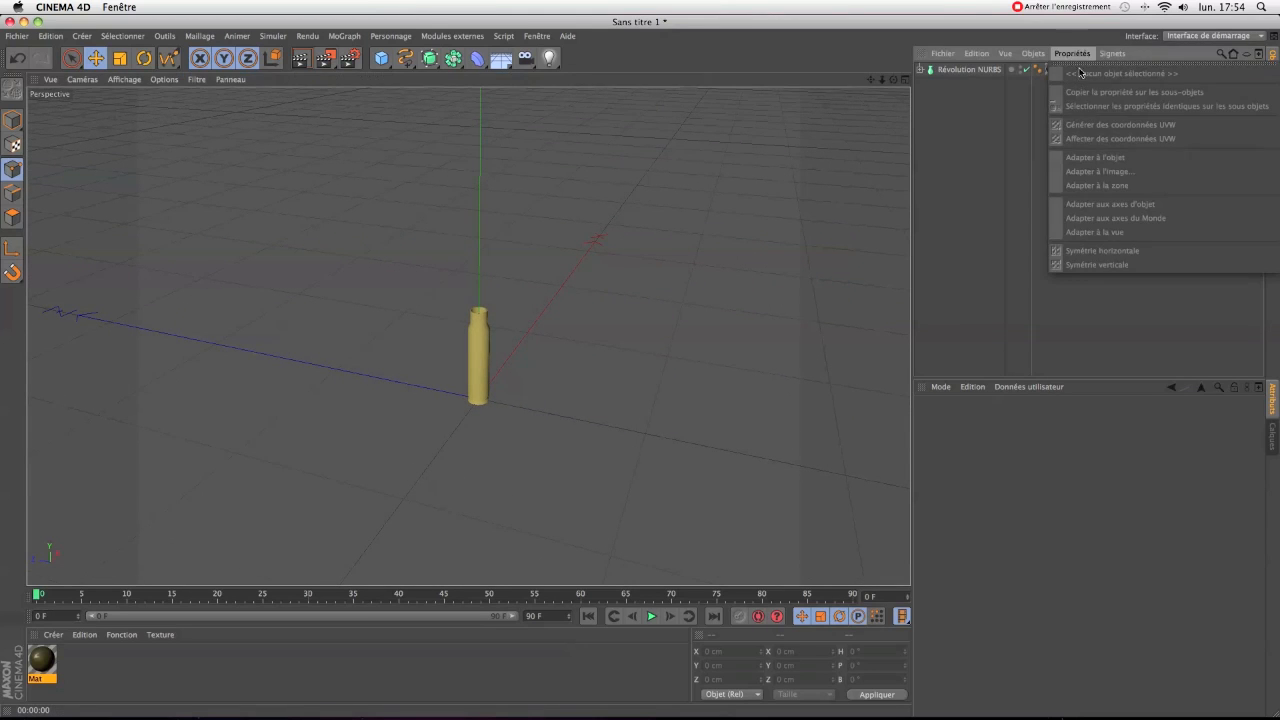
pyautogui.click(966, 72)
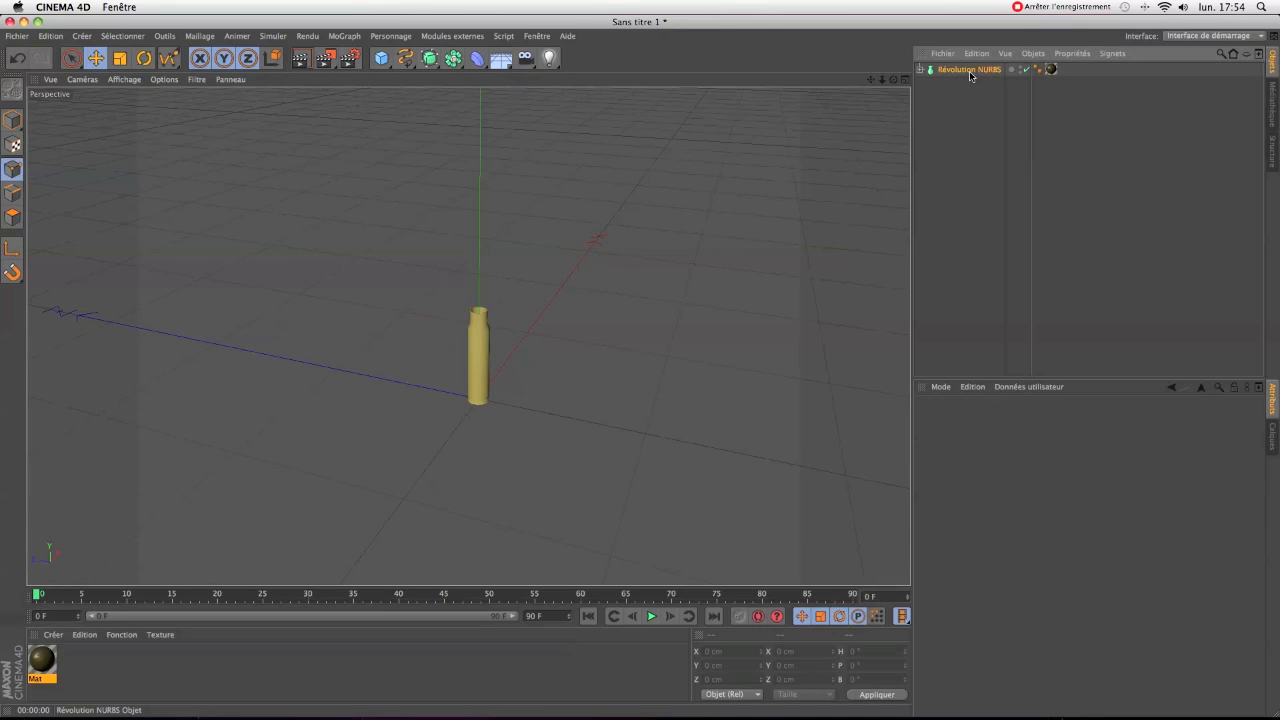
pyautogui.click(1071, 55)
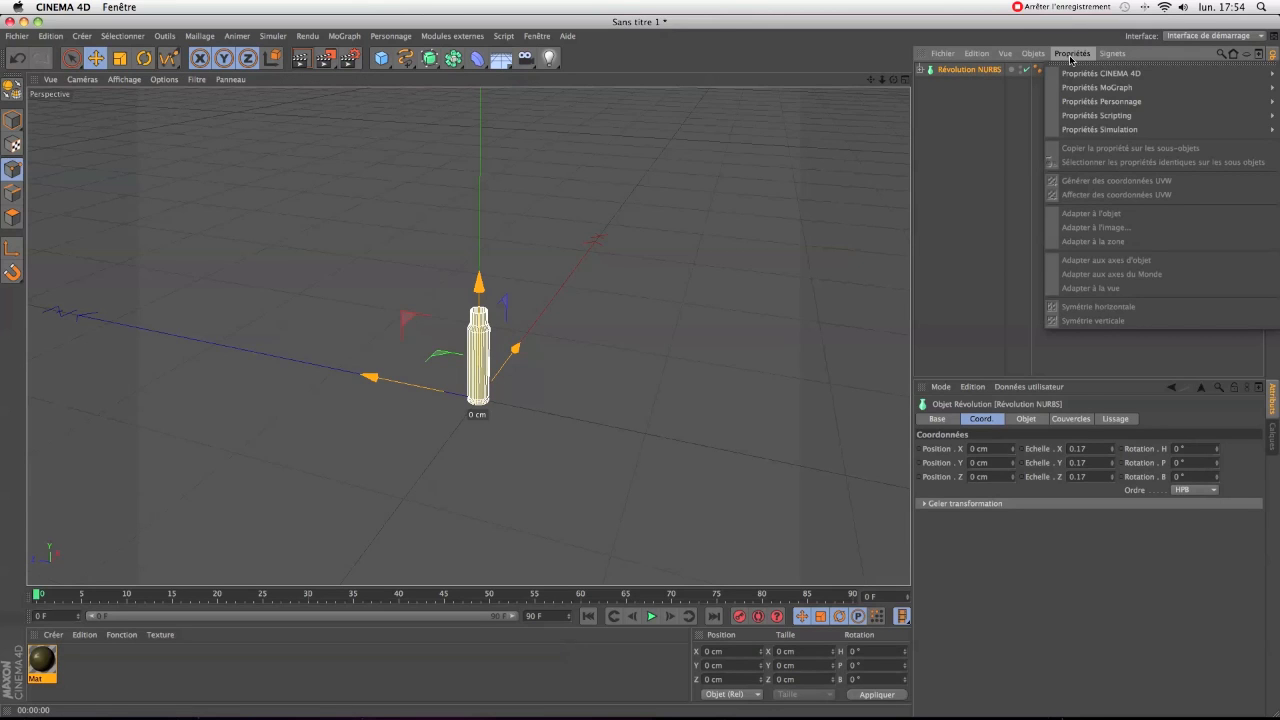
pyautogui.moveTo(1086, 131)
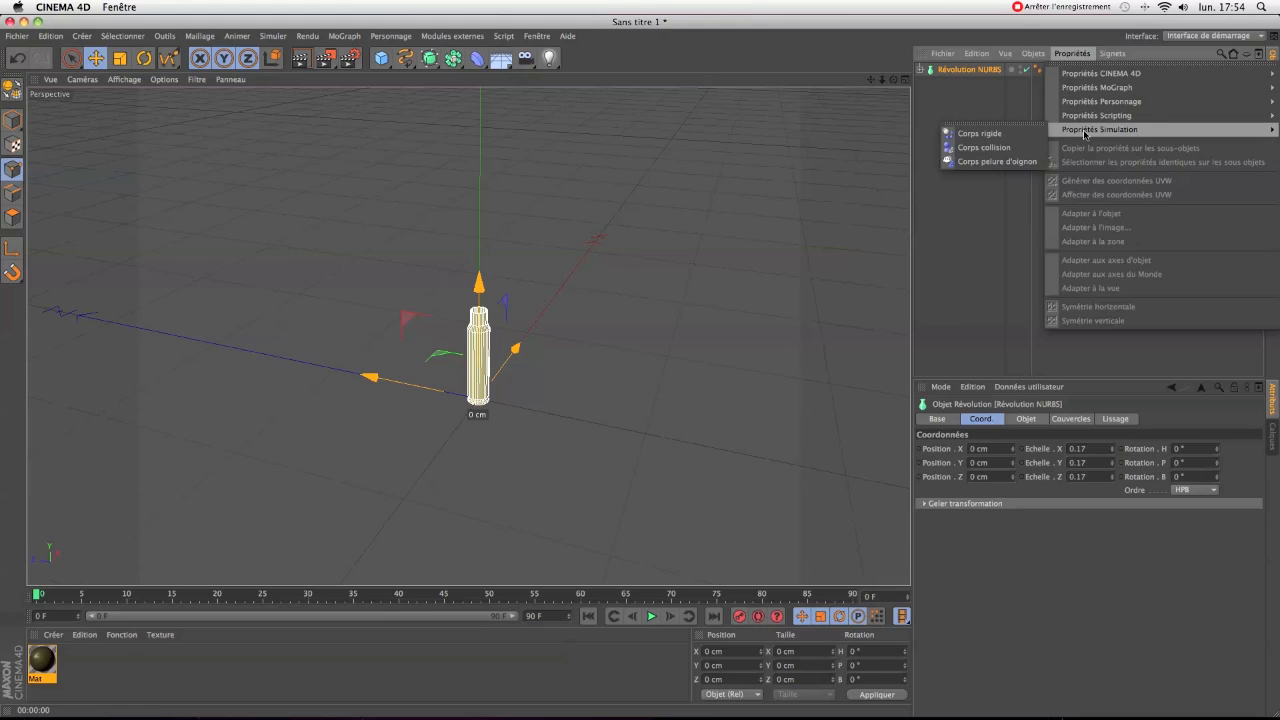
pyautogui.click(975, 135)
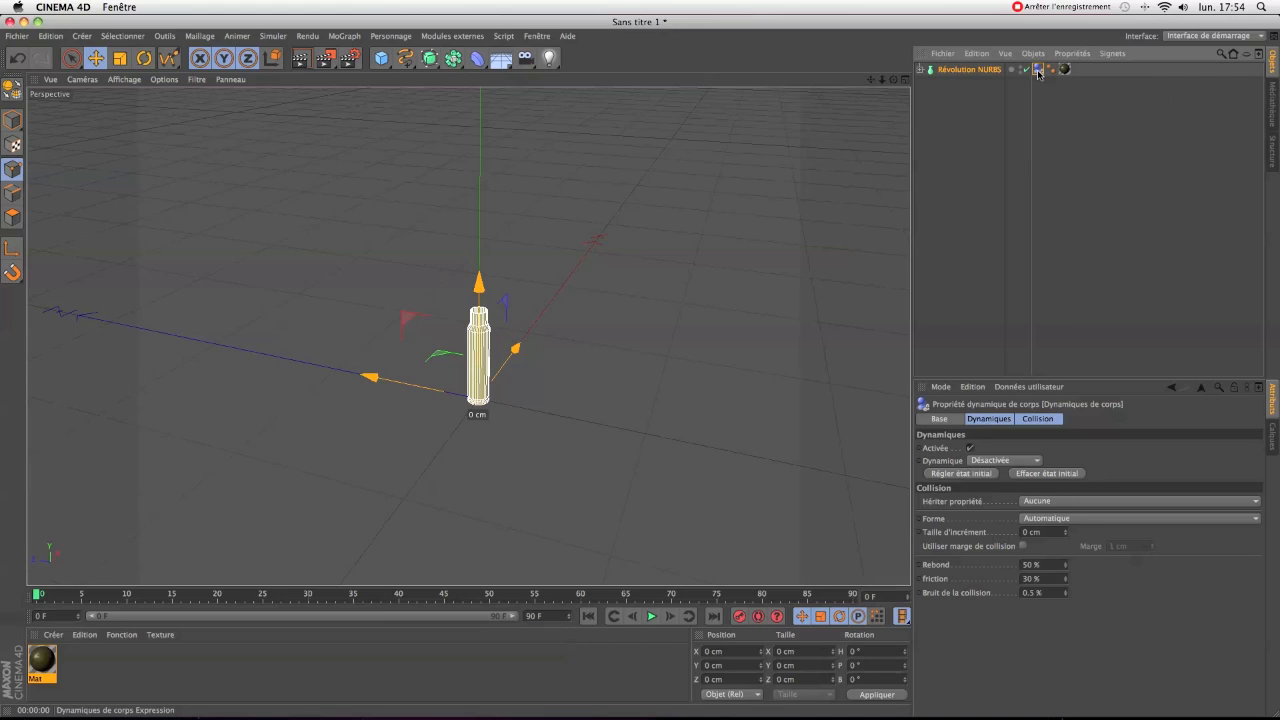
pyautogui.press('Delete')
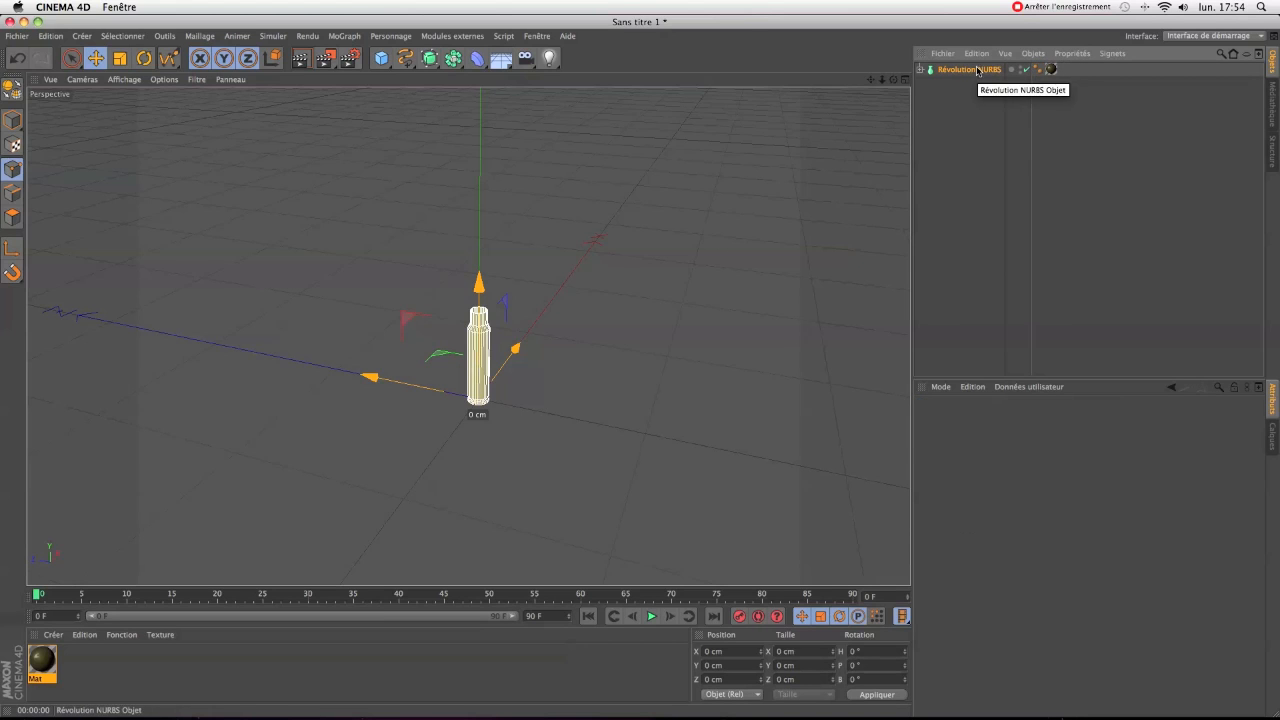
# Step: Add a MoGraph Fracture object and make the Révolution NURBS its child
pyautogui.click(251, 37)
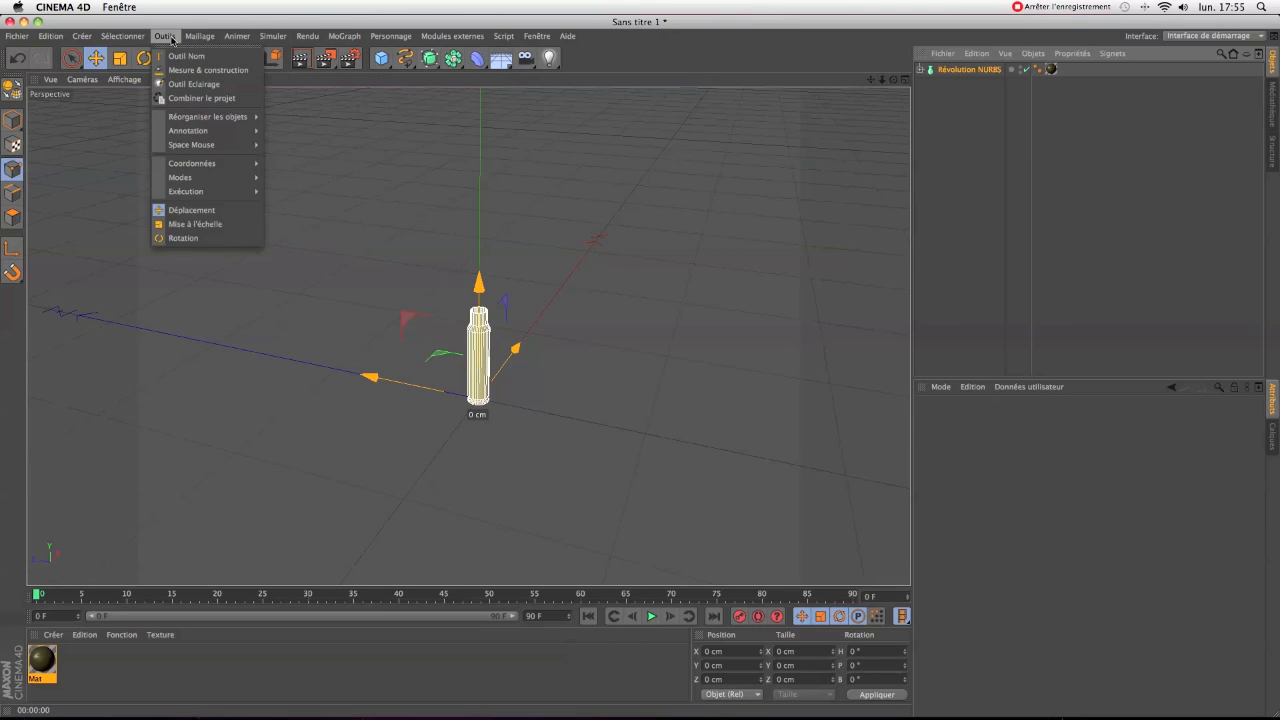
pyautogui.moveTo(307, 40)
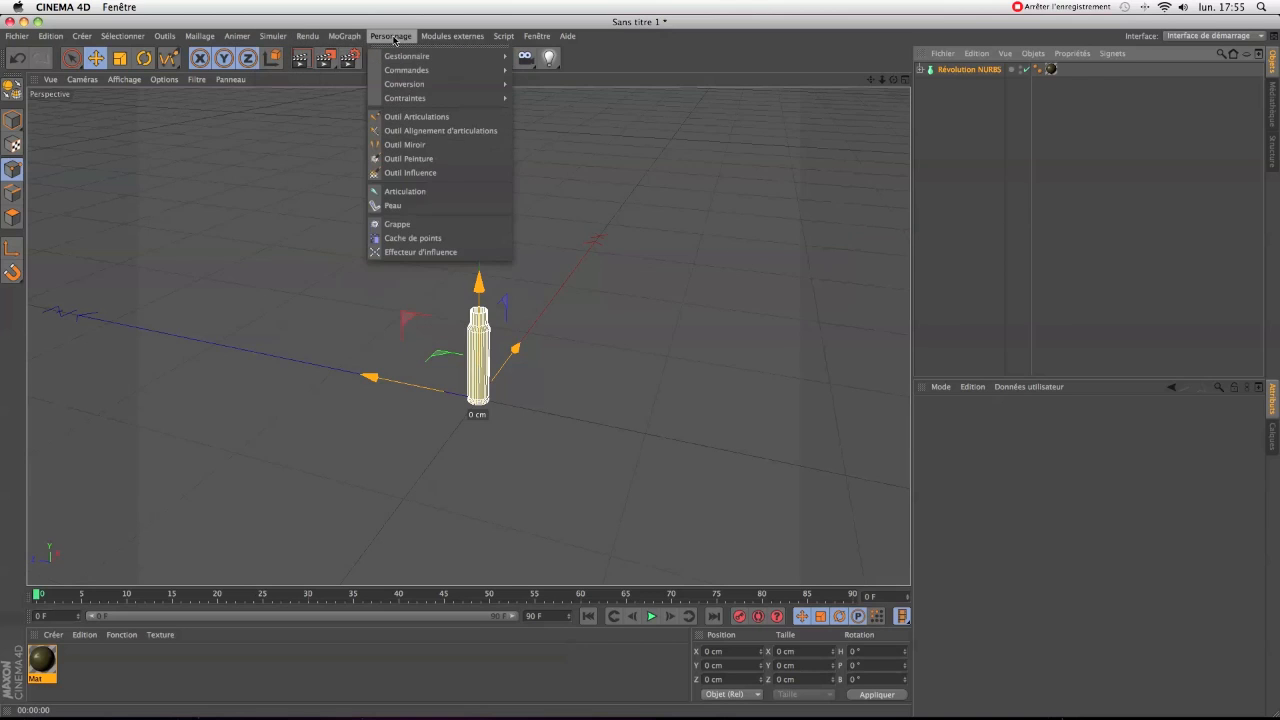
pyautogui.moveTo(351, 40)
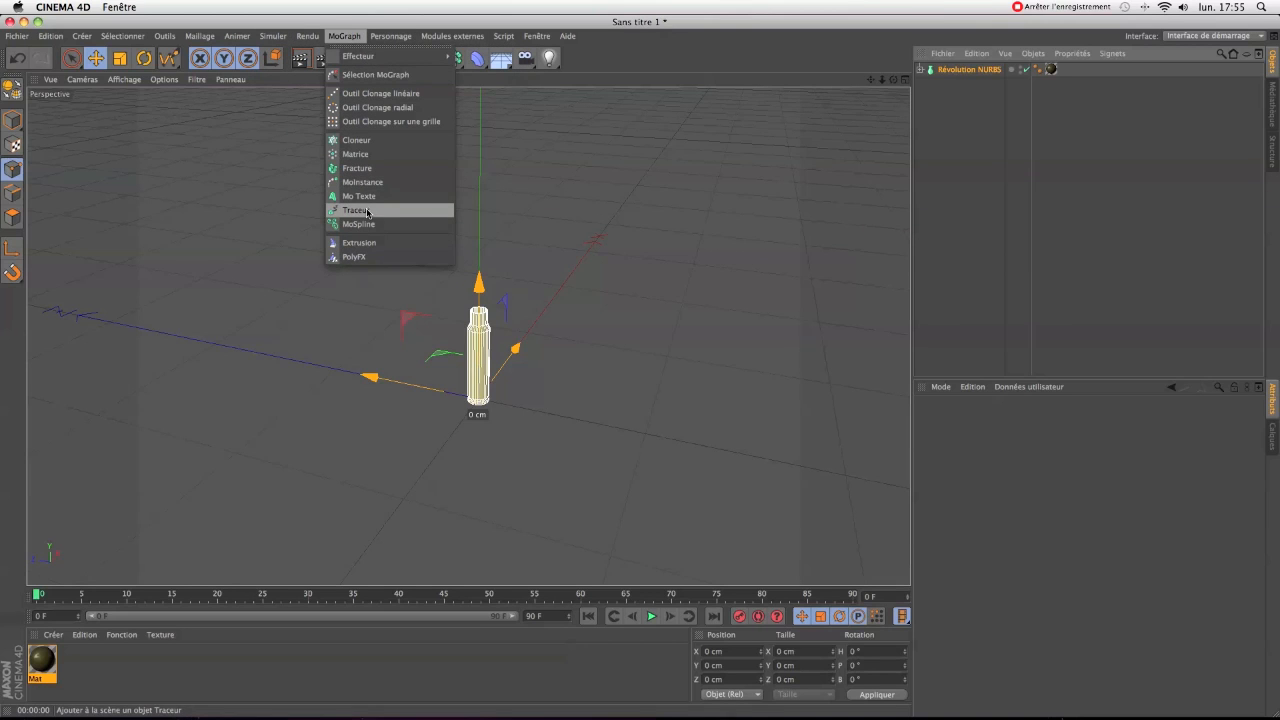
pyautogui.click(359, 170)
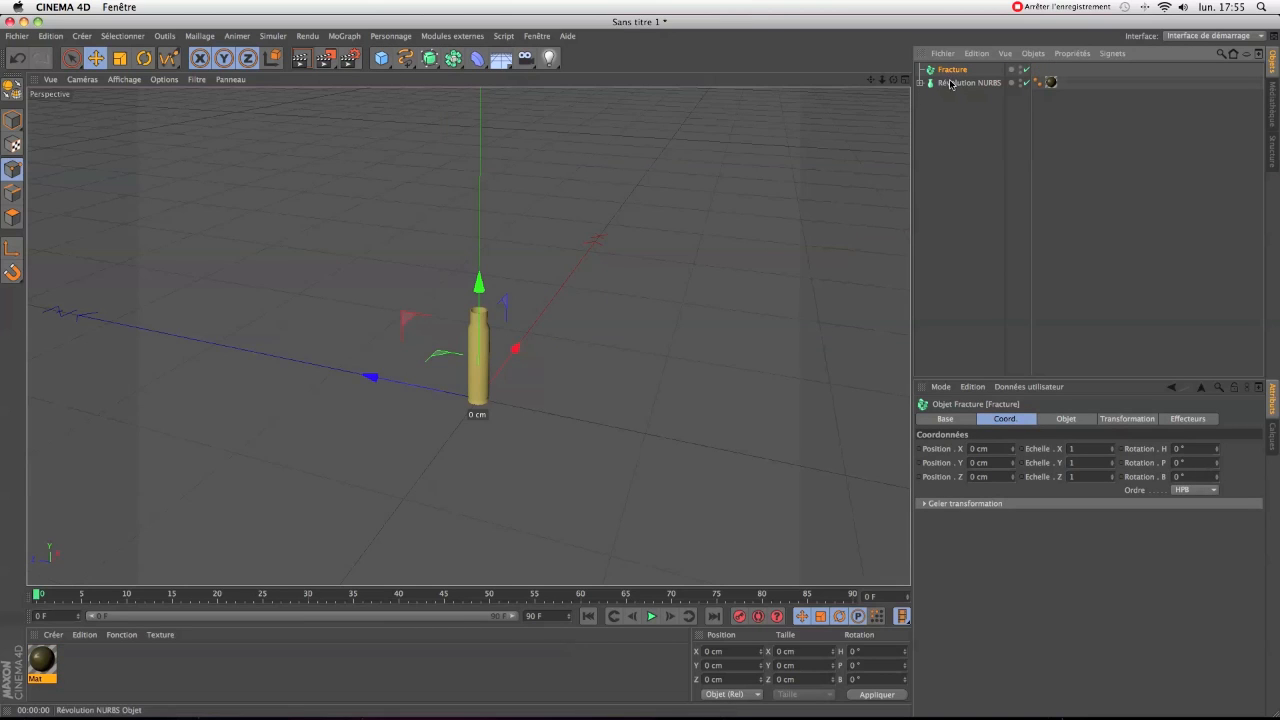
pyautogui.moveTo(951, 84); pyautogui.dragTo(950, 70)
# Step: Rename the Révolution NURBS inside the Fracture object as douille
pyautogui.doubleClick(962, 83)
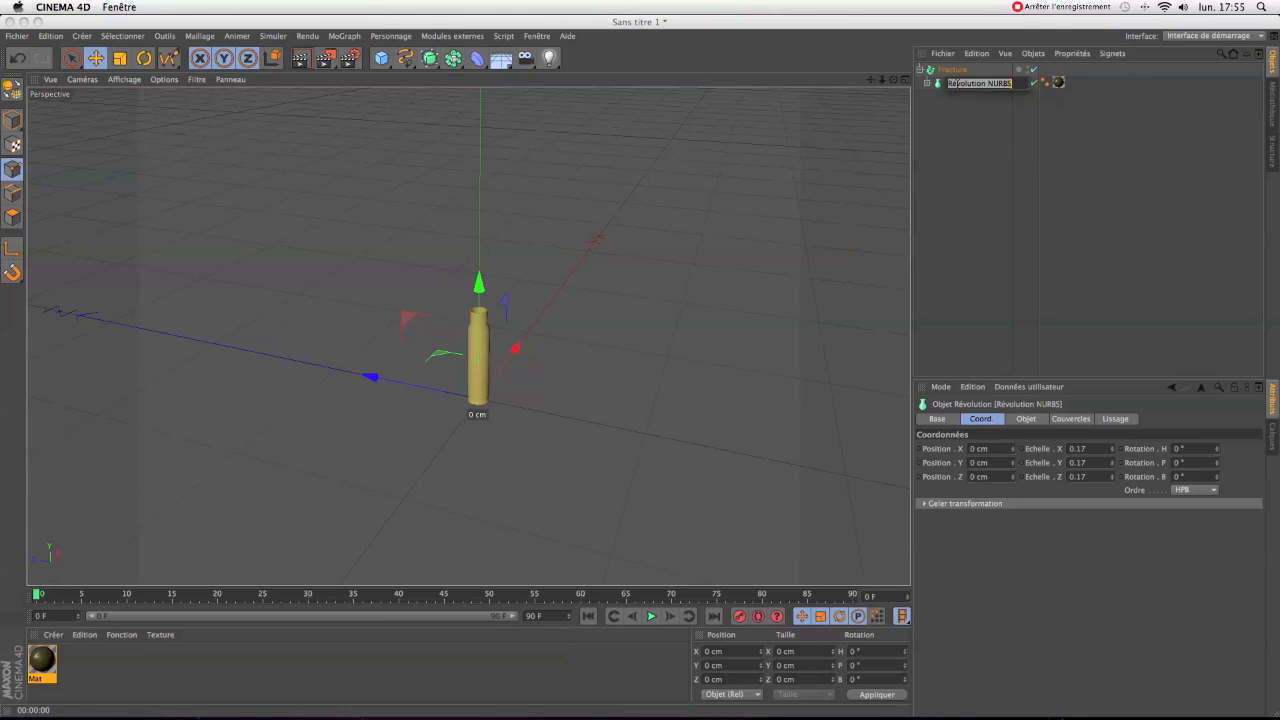
pyautogui.write('douille')
pyautogui.press('Return')
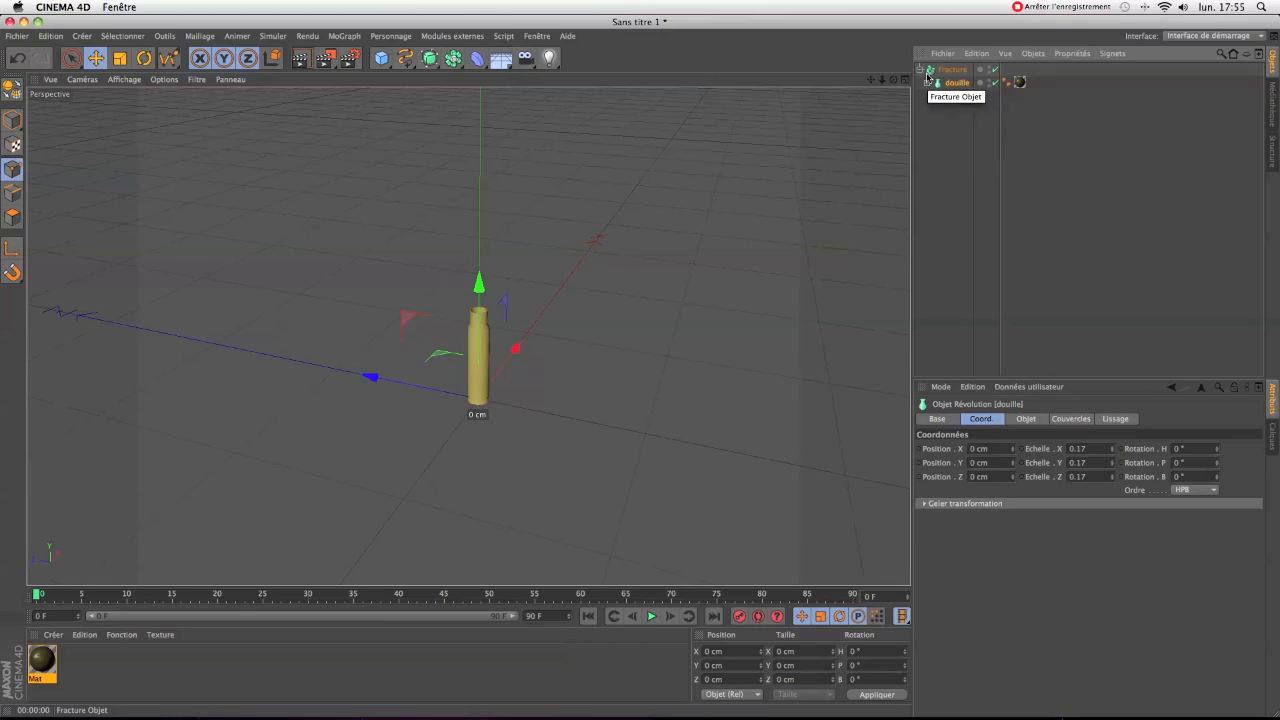
# Step: Apply a Corps rigide simulation property to the Fracture object
pyautogui.click(920, 70)
pyautogui.click(950, 70)
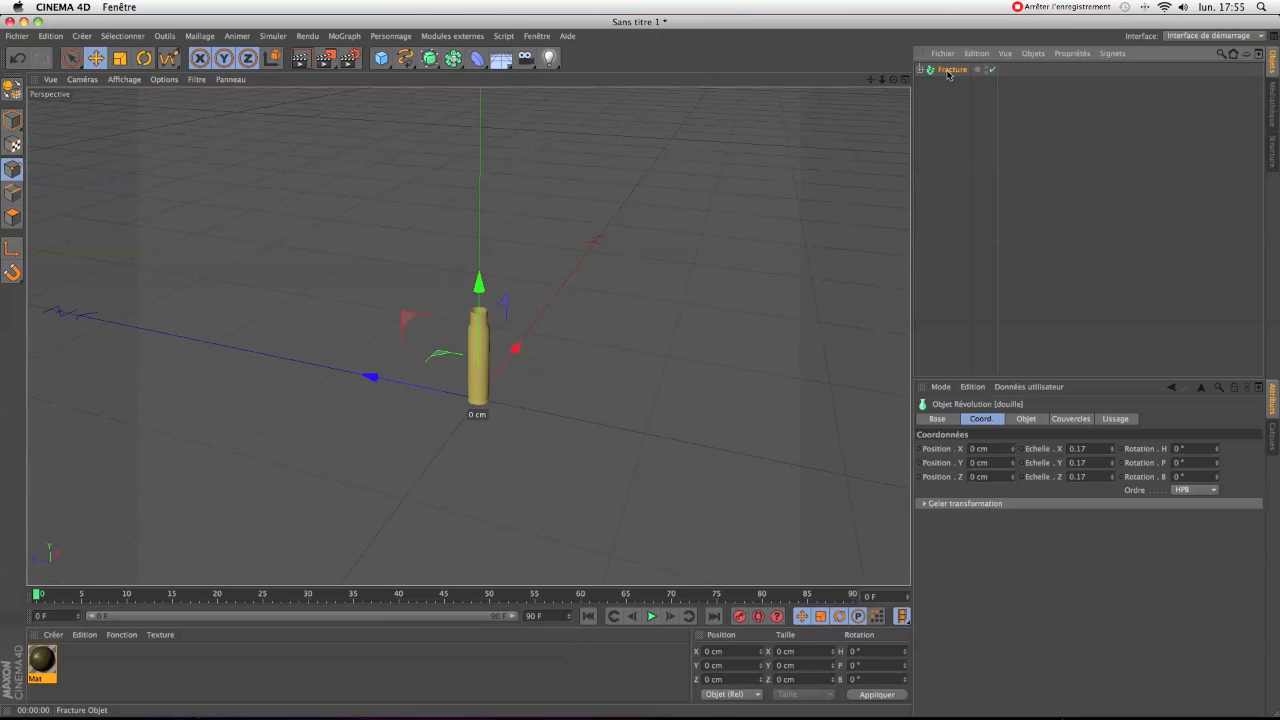
pyautogui.click(1072, 54)
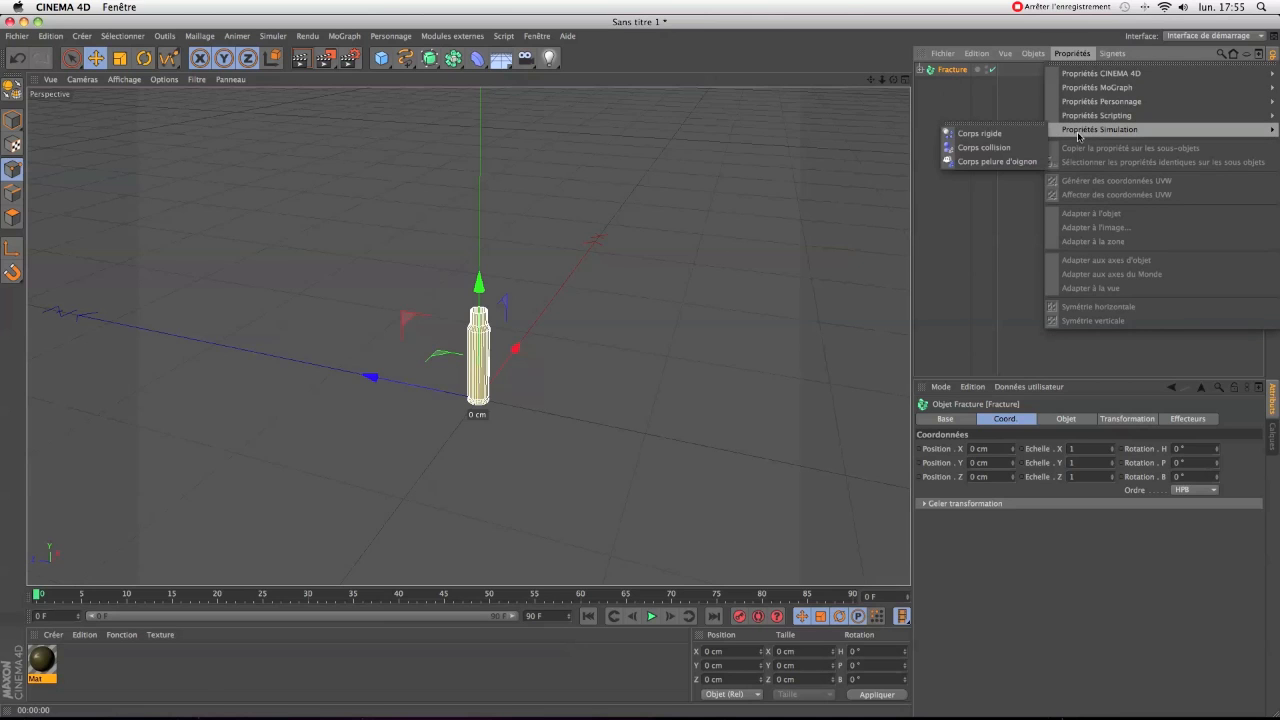
pyautogui.click(979, 135)
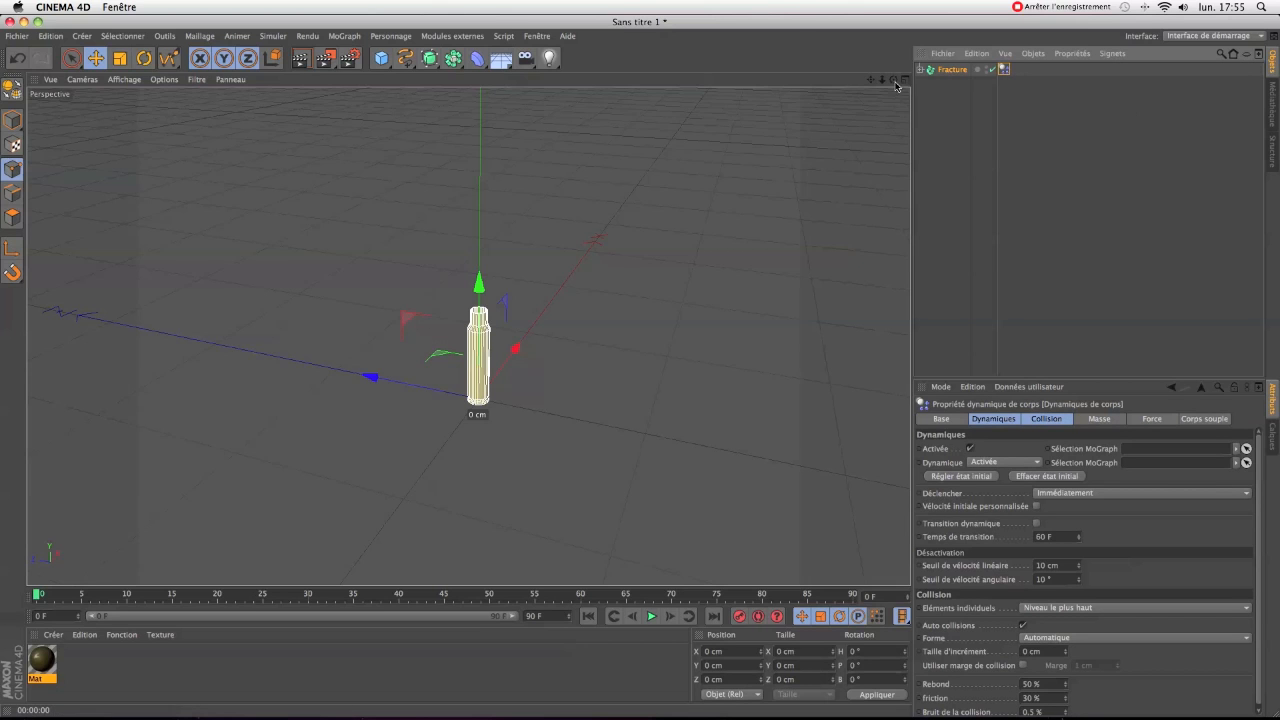
# Step: Play the simulation to check how the casing behaves, and bring the timeline back to frame 0
pyautogui.moveTo(882, 81); pyautogui.dragTo(894, 125)
pyautogui.click(943, 157)
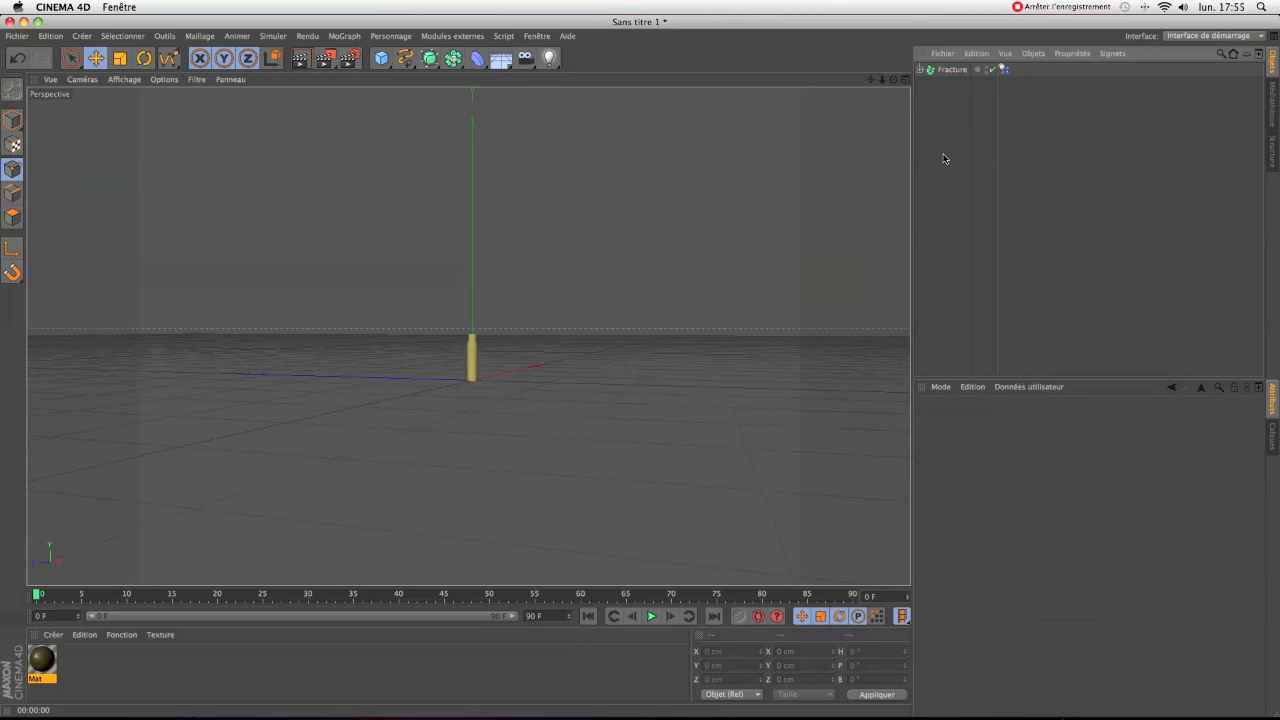
pyautogui.click(651, 616)
pyautogui.click(651, 616)
pyautogui.moveTo(249, 602); pyautogui.dragTo(37, 600)
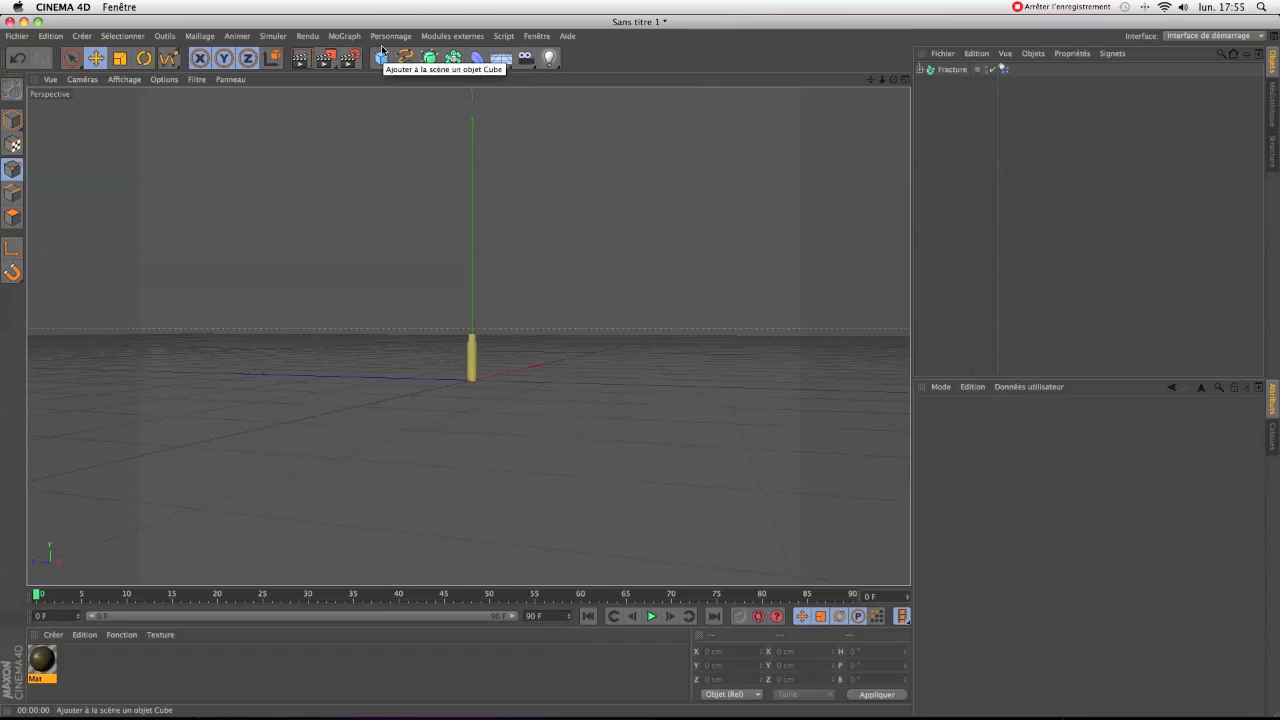
# Step: Rotate the Fracture object to a pitch of about 90° so the casing lies horizontally
pyautogui.click(144, 58)
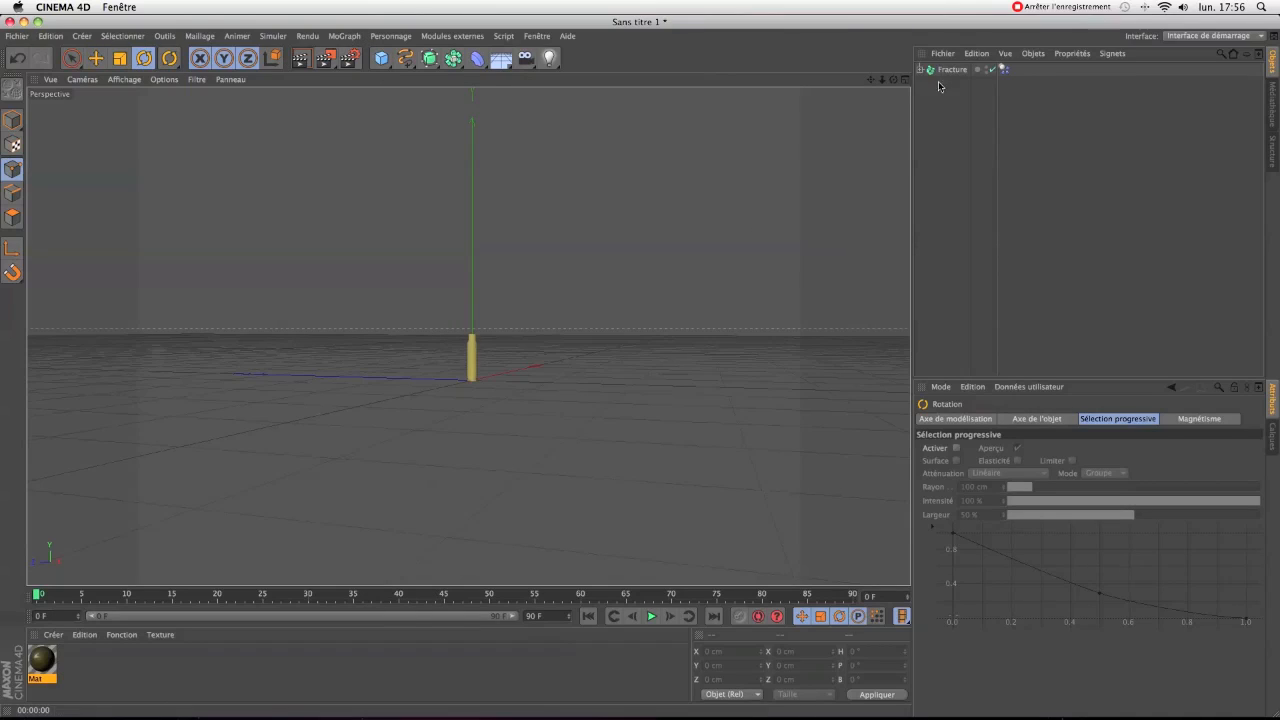
pyautogui.click(470, 352)
pyautogui.moveTo(509, 311); pyautogui.dragTo(539, 427)
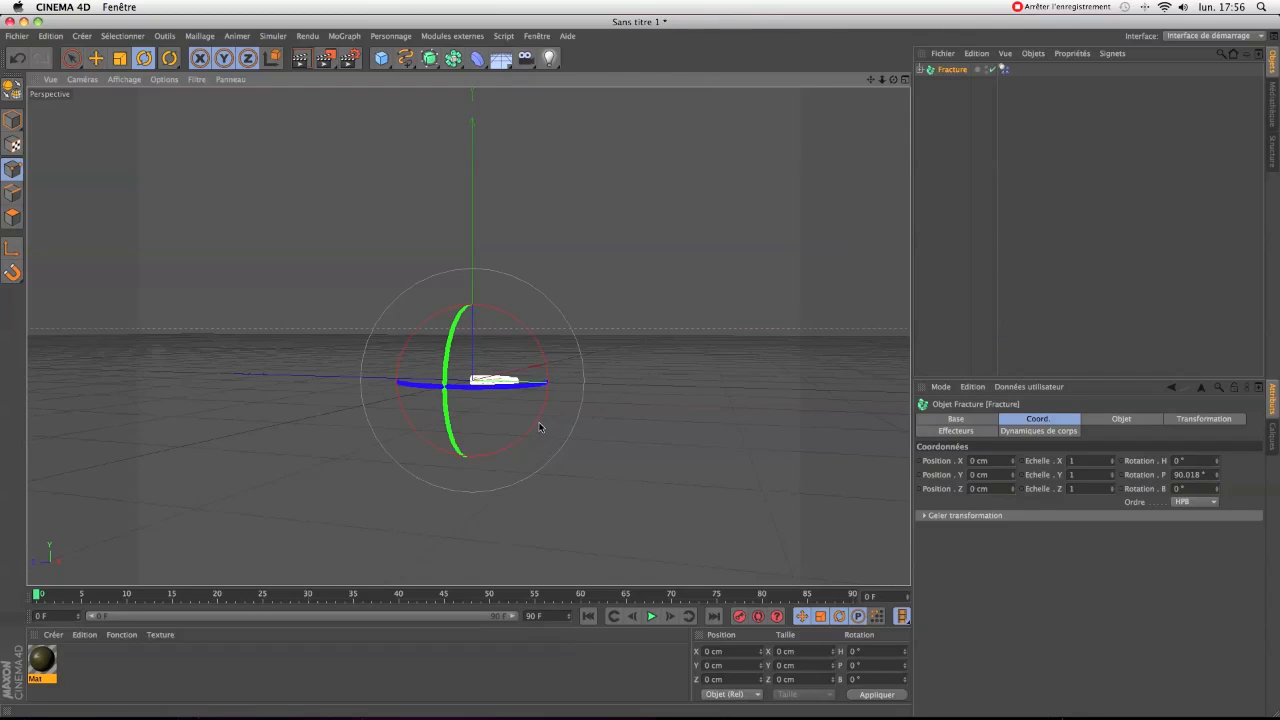
# Step: Add a particle emitter (Emetteur) to the scene
pyautogui.click(345, 36)
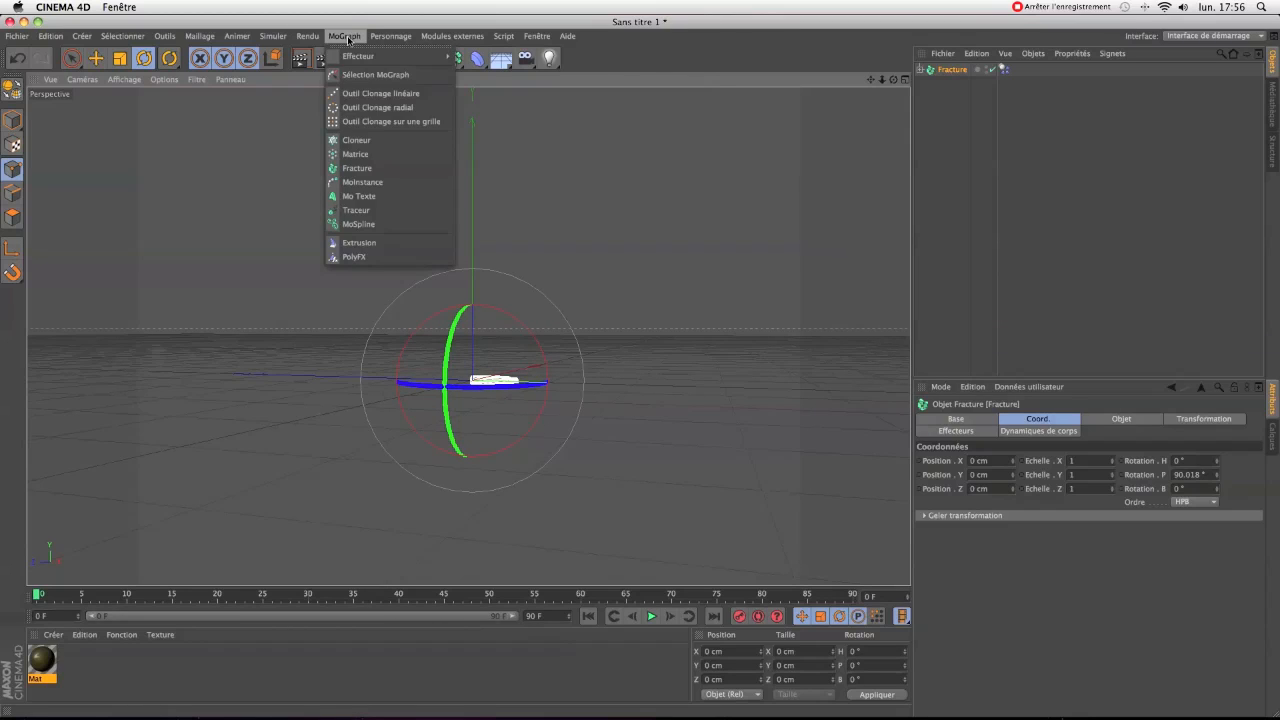
pyautogui.moveTo(282, 40)
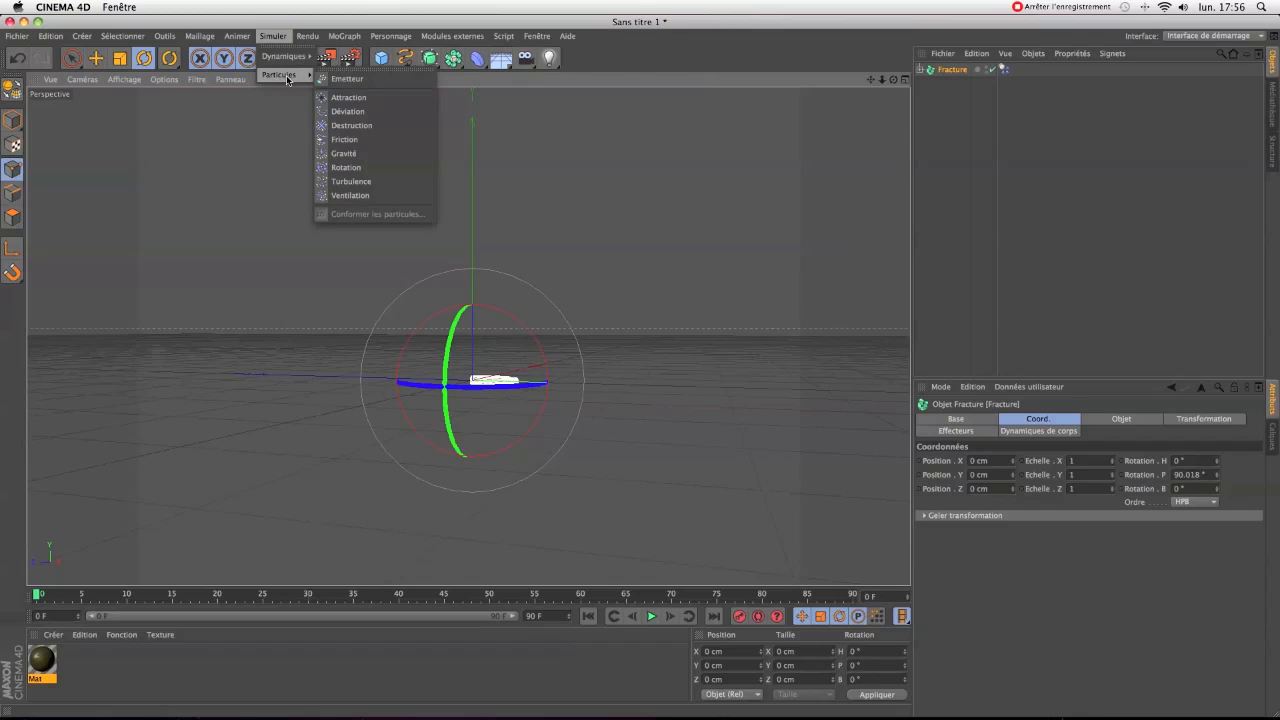
pyautogui.click(335, 79)
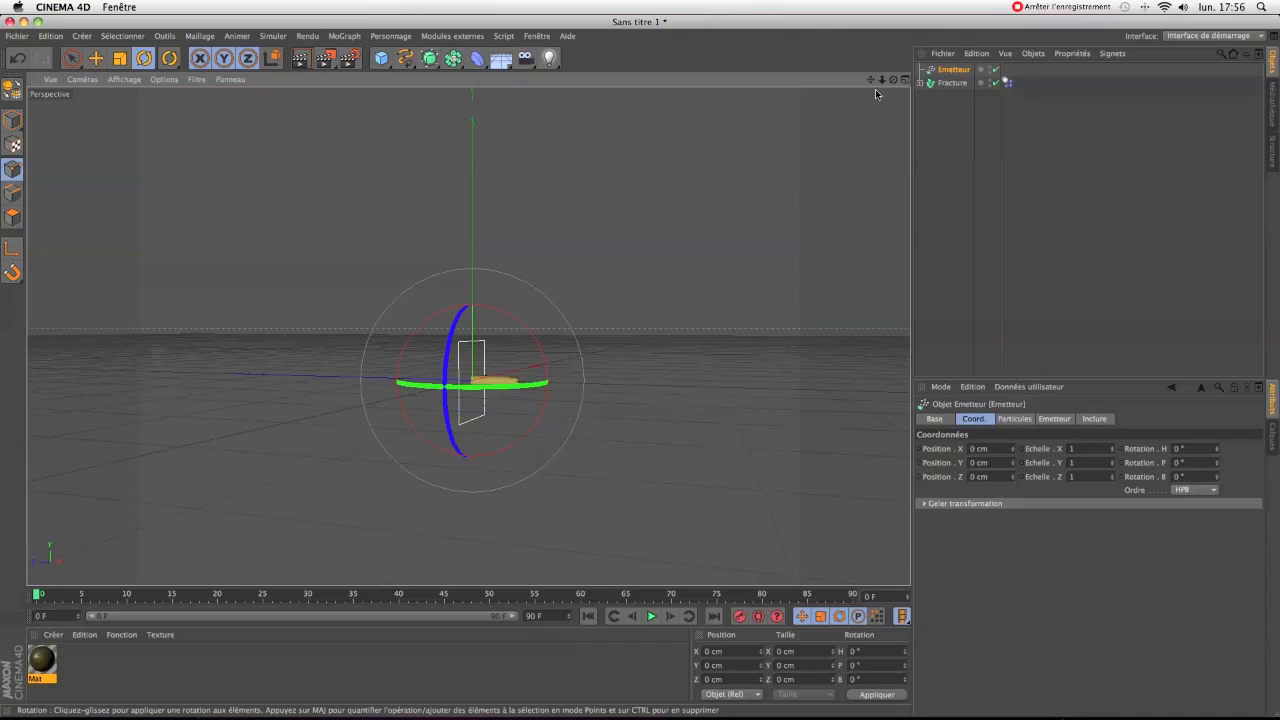
# Step: Rotate the Fracture object to a bank of about 90° and move it so the casing sits within the emitter frame
pyautogui.moveTo(893, 79); pyautogui.dragTo(895, 125)
pyautogui.moveTo(514, 404); pyautogui.dragTo(564, 366)
pyautogui.click(17, 58)
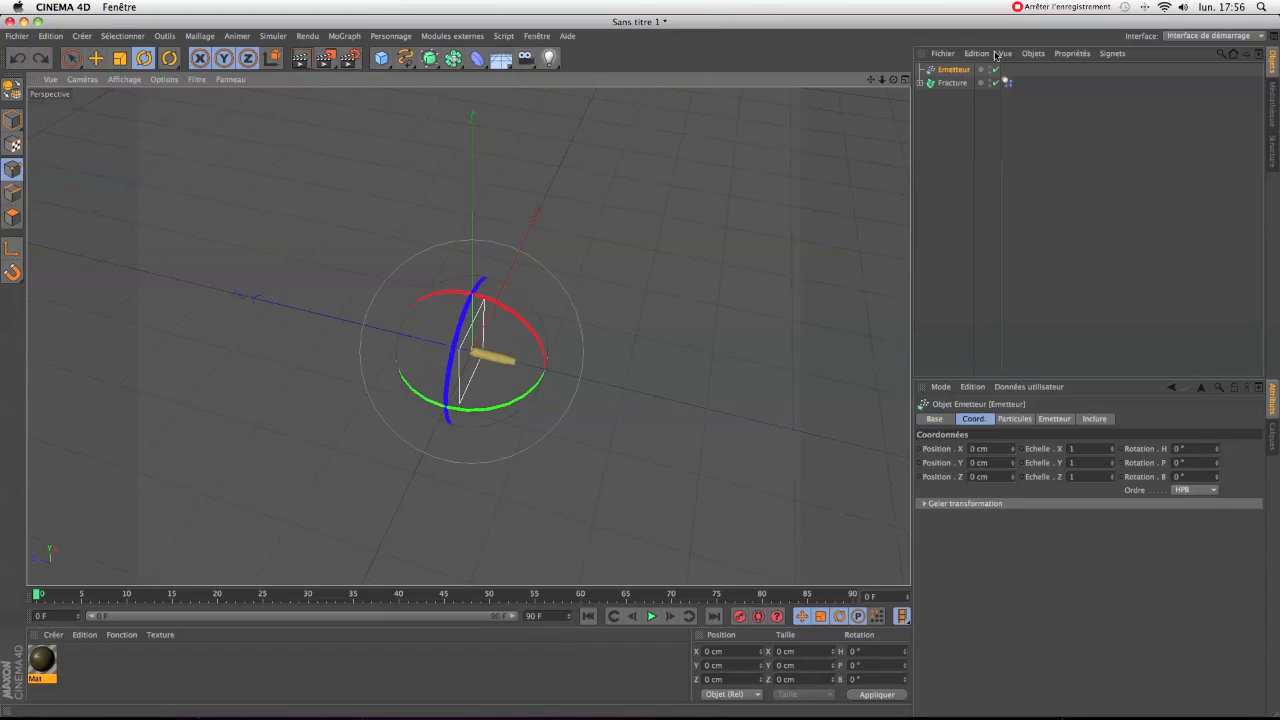
pyautogui.click(953, 83)
pyautogui.moveTo(502, 402); pyautogui.dragTo(582, 327)
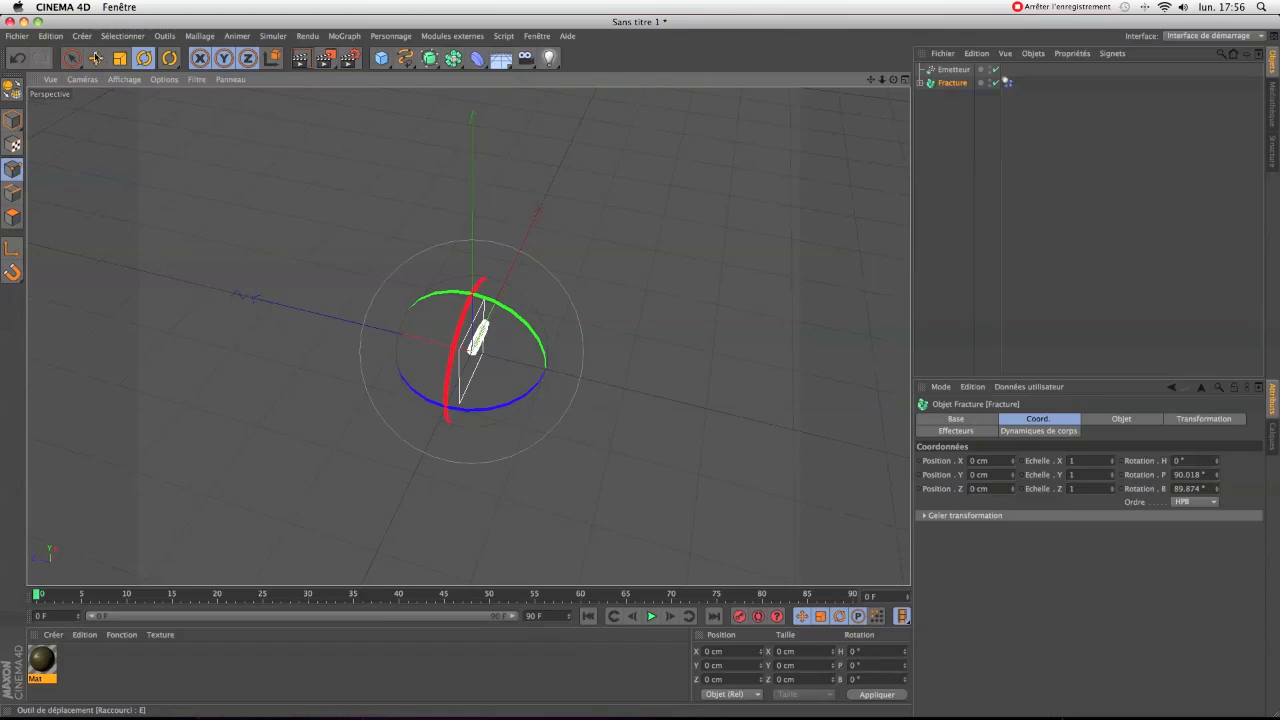
pyautogui.press('e')
pyautogui.moveTo(510, 282); pyautogui.dragTo(504, 296)
# Step: Review the Emetteur's particle settings and make the Fracture object a child of the Emetteur
pyautogui.click(958, 70)
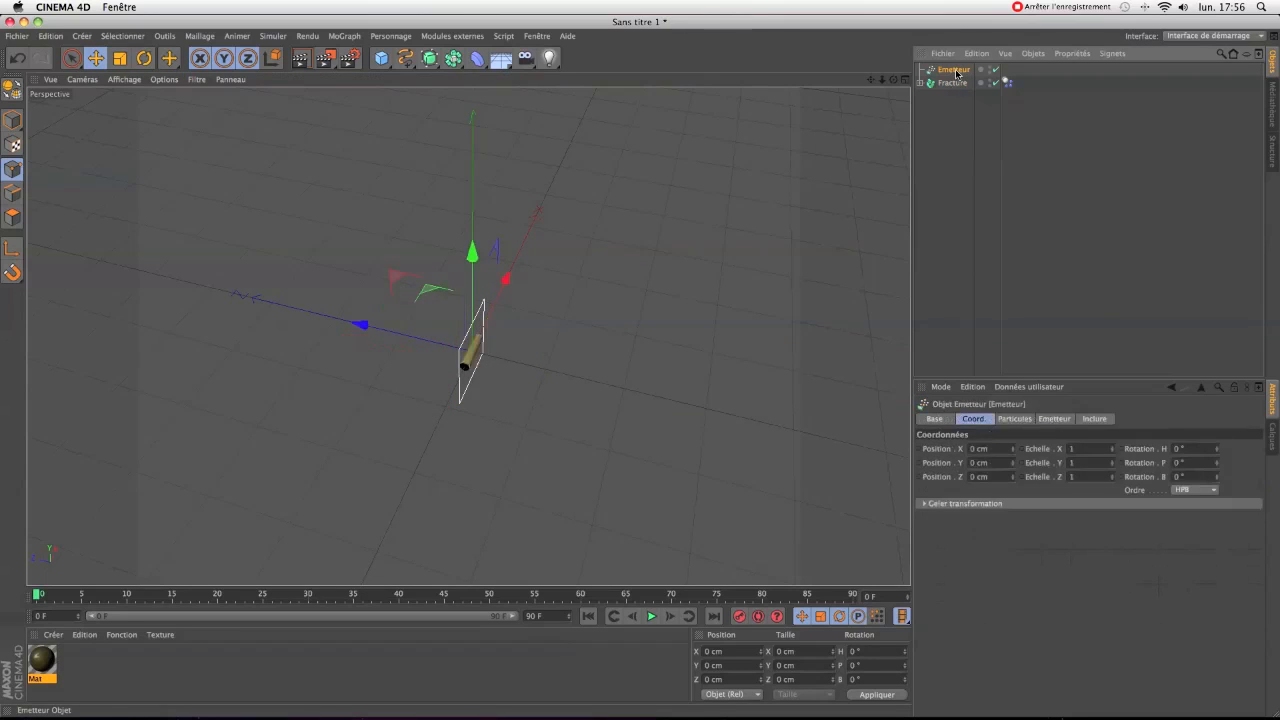
pyautogui.click(937, 419)
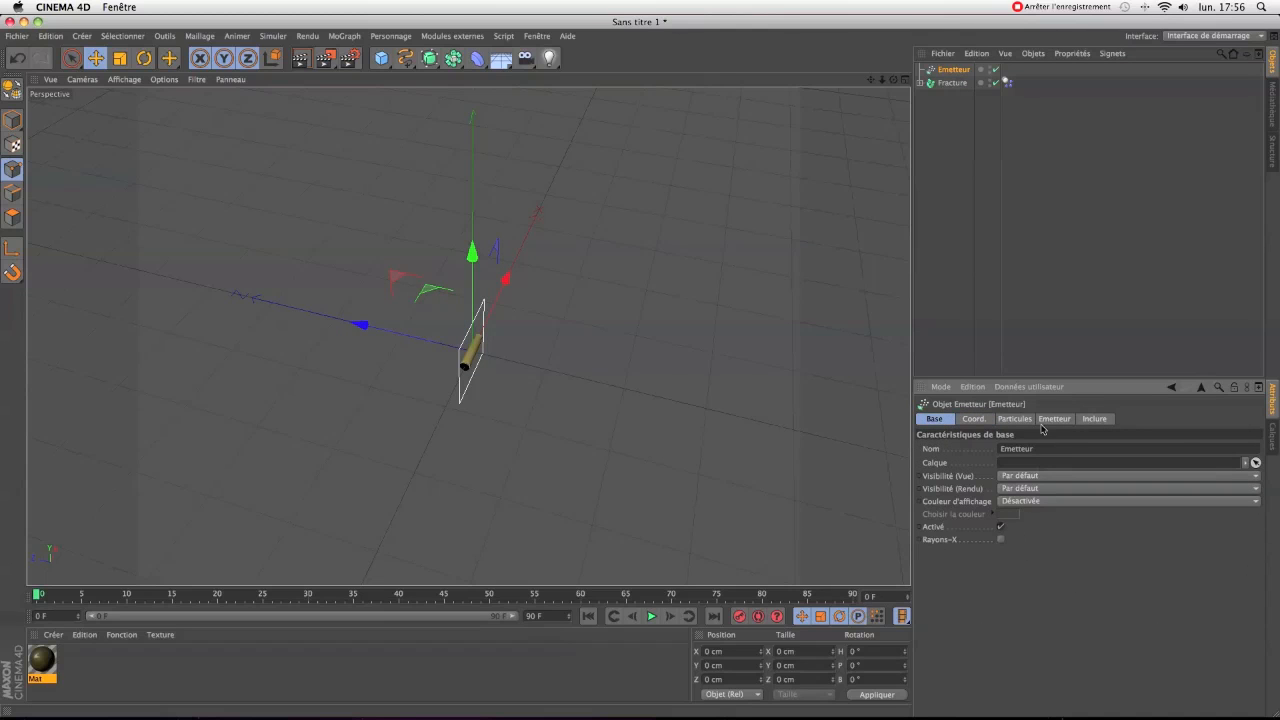
pyautogui.click(1006, 420)
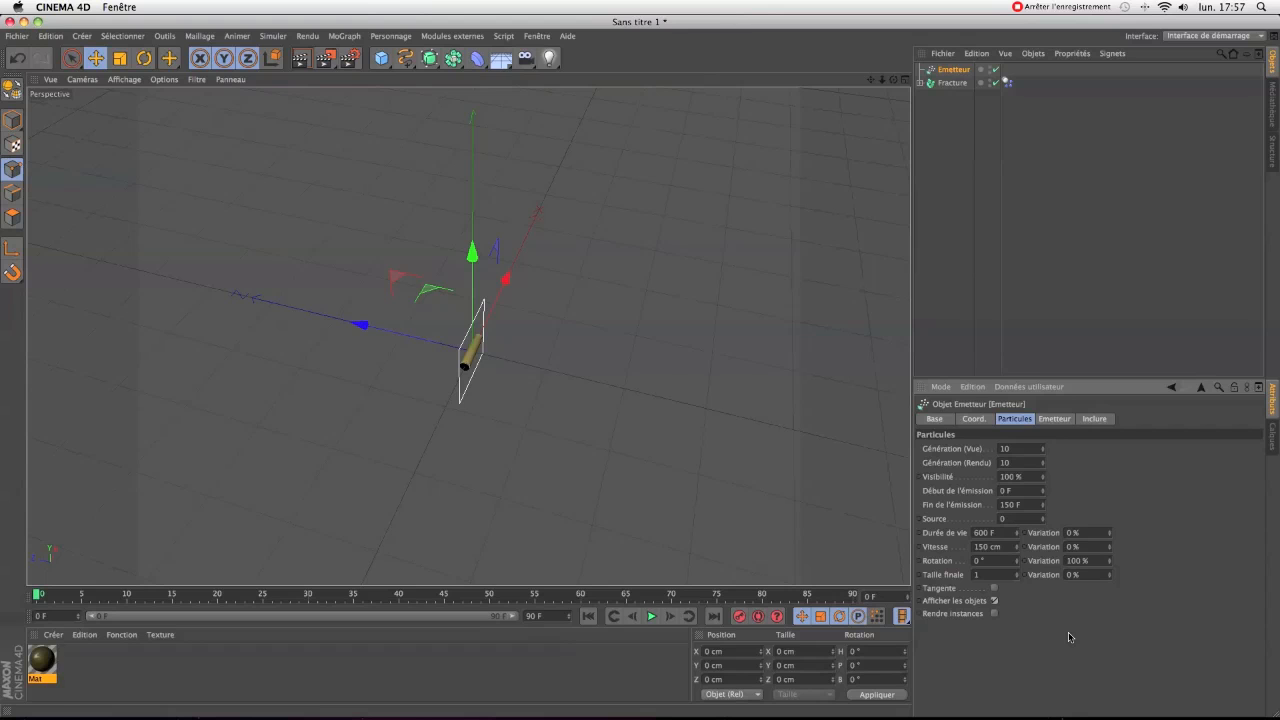
pyautogui.click(945, 84)
pyautogui.moveTo(945, 88); pyautogui.dragTo(948, 71)
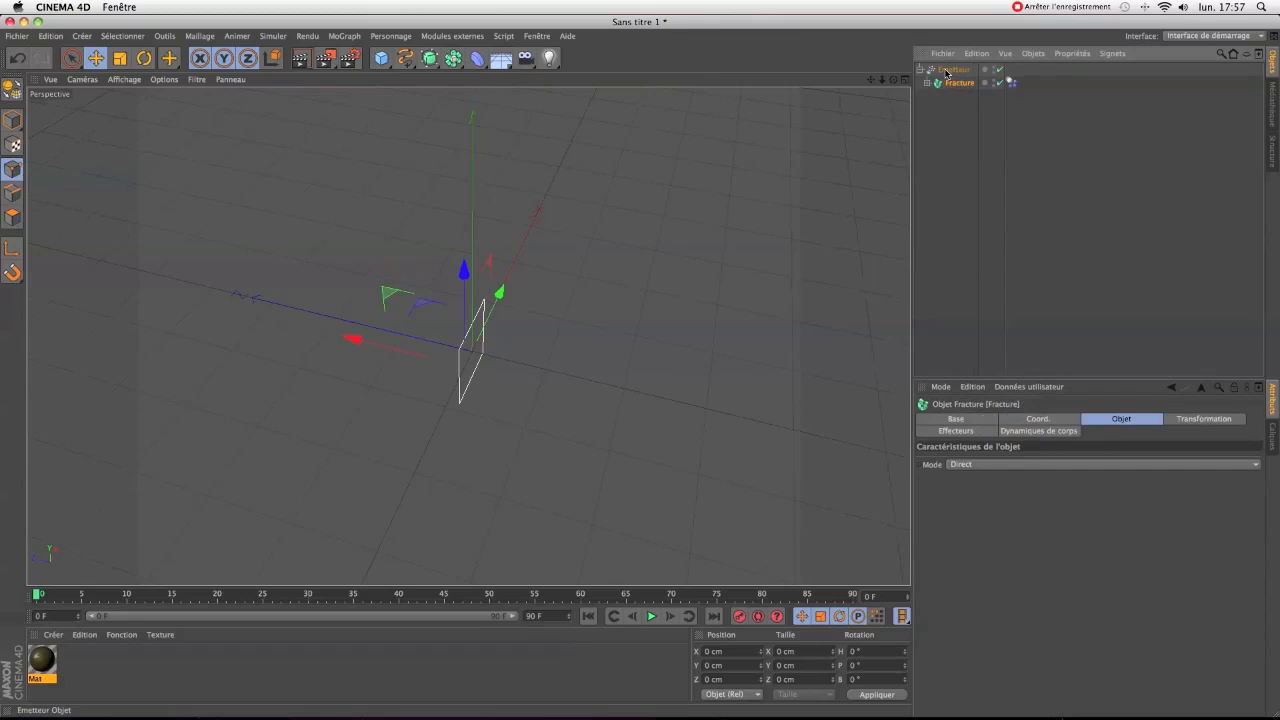
# Step: Play the simulation and inspect the emitted casings from a lower viewing angle
pyautogui.click(652, 617)
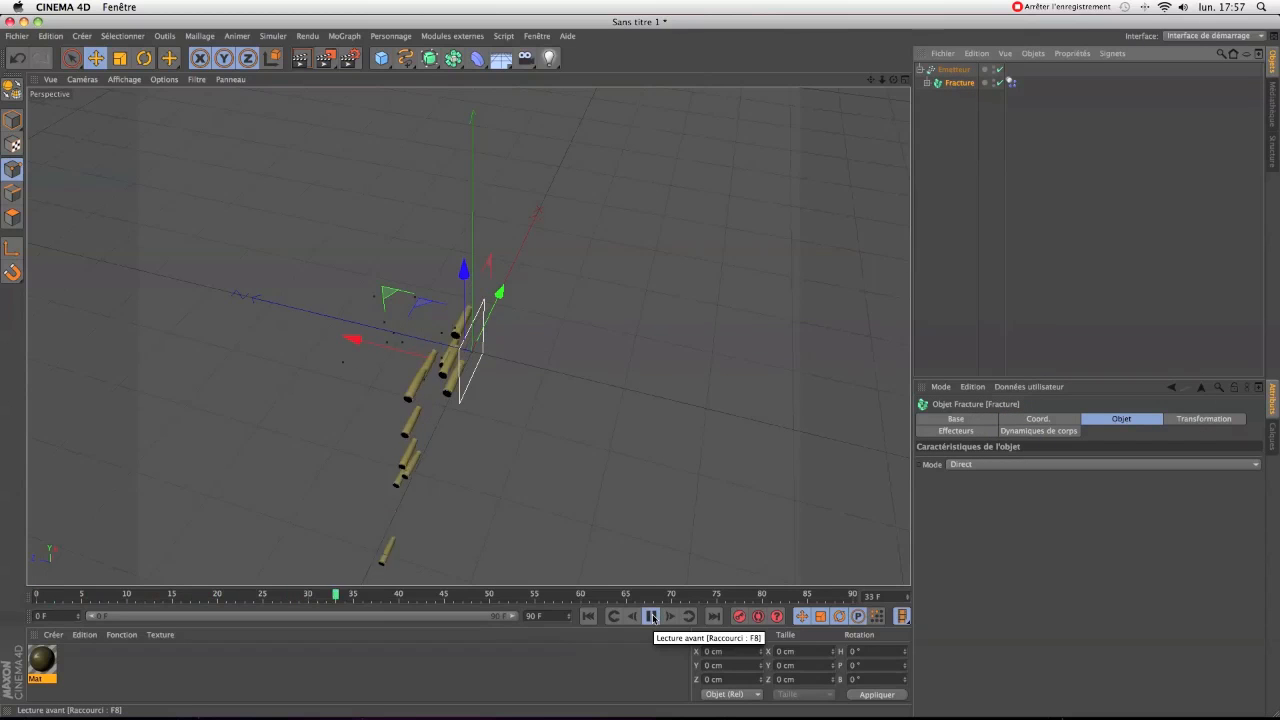
pyautogui.click(654, 618)
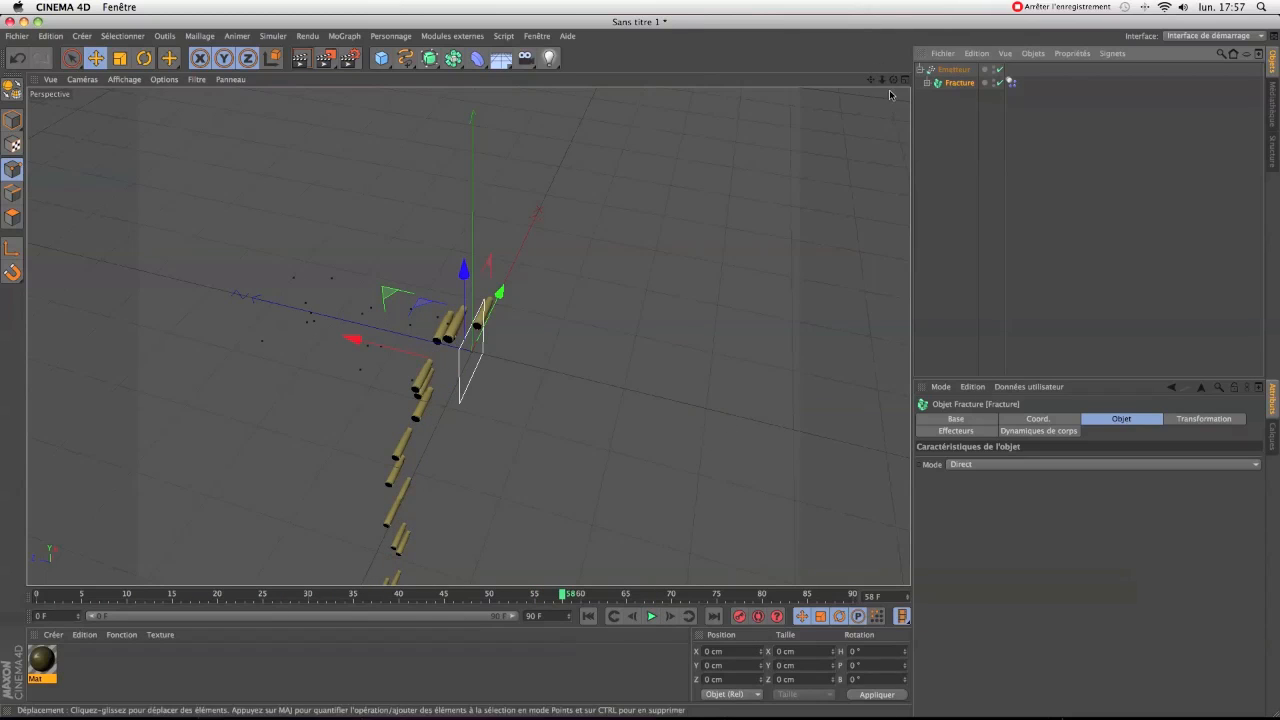
pyautogui.moveTo(893, 79); pyautogui.dragTo(950, 80)
pyautogui.moveTo(467, 336); pyautogui.dragTo(467, 336)
pyautogui.moveTo(881, 81); pyautogui.dragTo(470, 337)
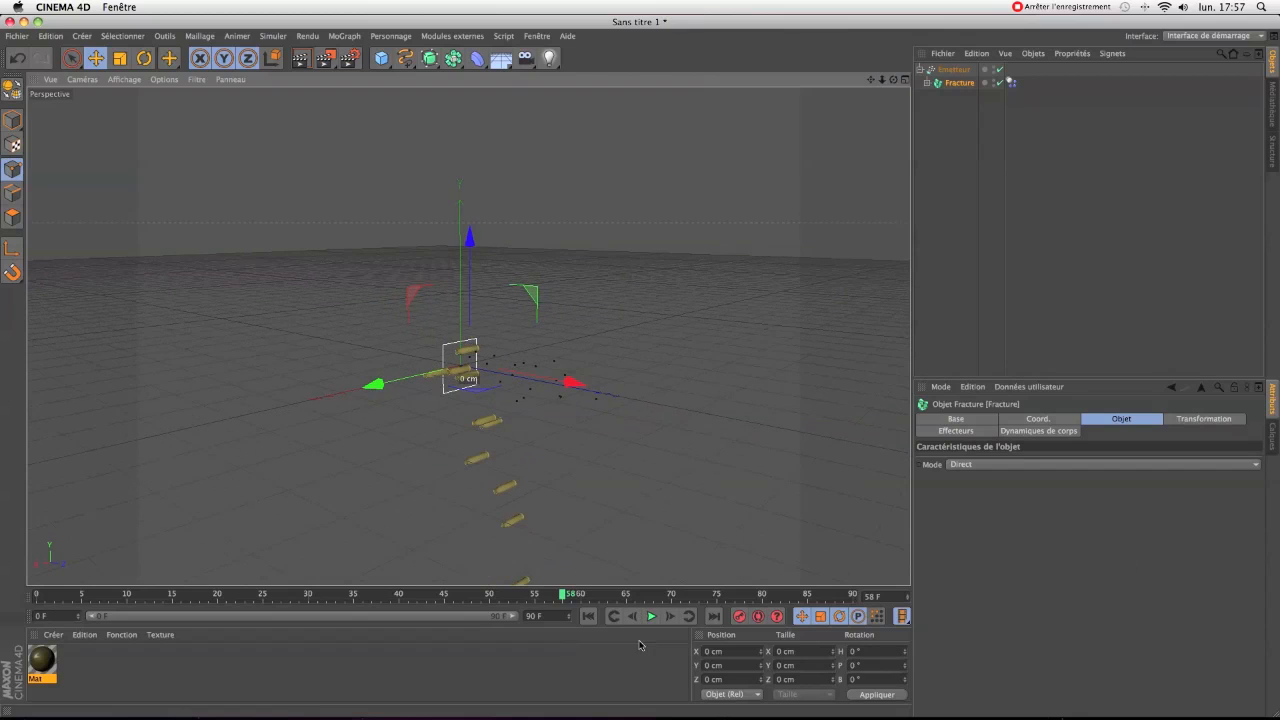
pyautogui.click(654, 617)
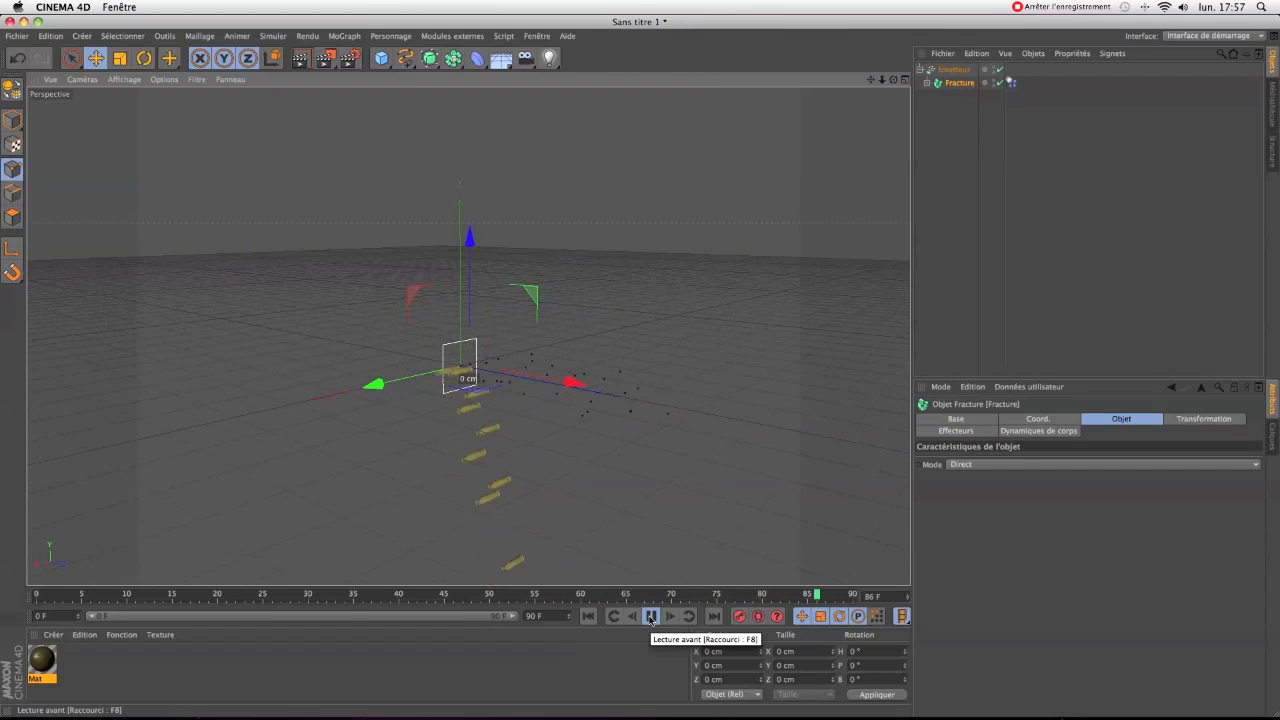
pyautogui.click(650, 617)
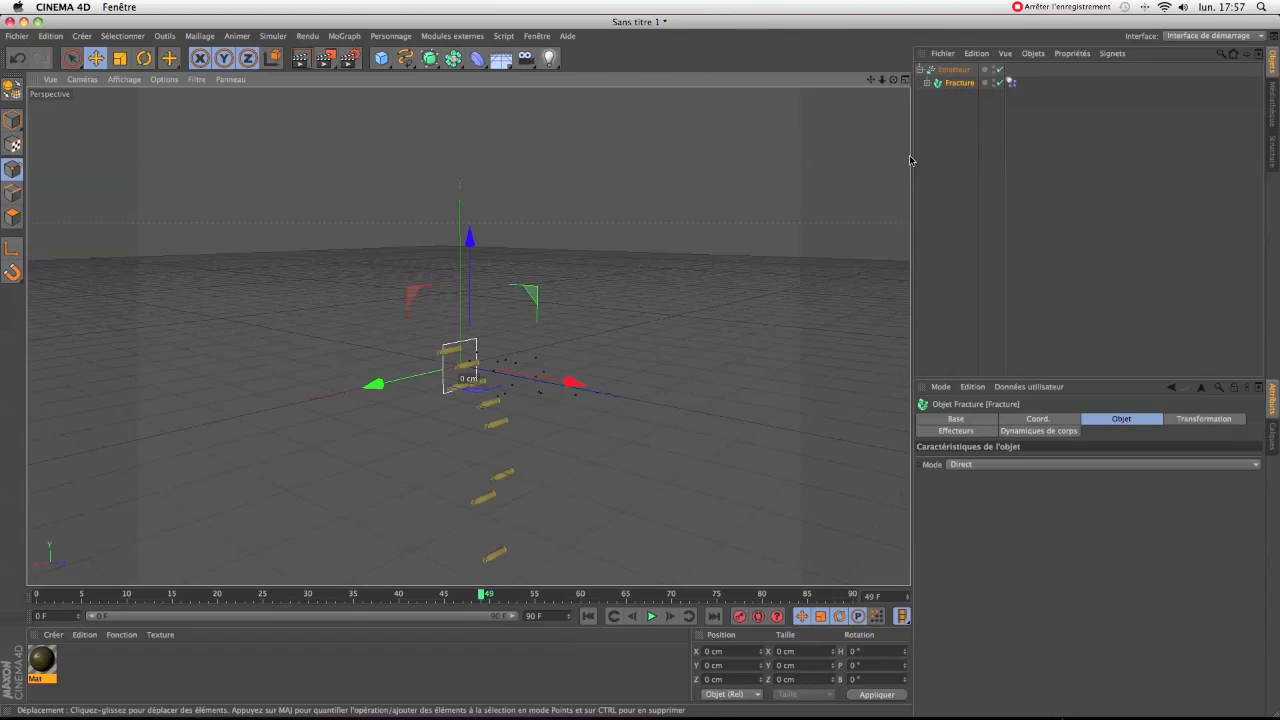
# Step: Take the Fracture object out of the Emetteur and scale the Emetteur down until its particle speed is about 35.3 cm
pyautogui.click(953, 70)
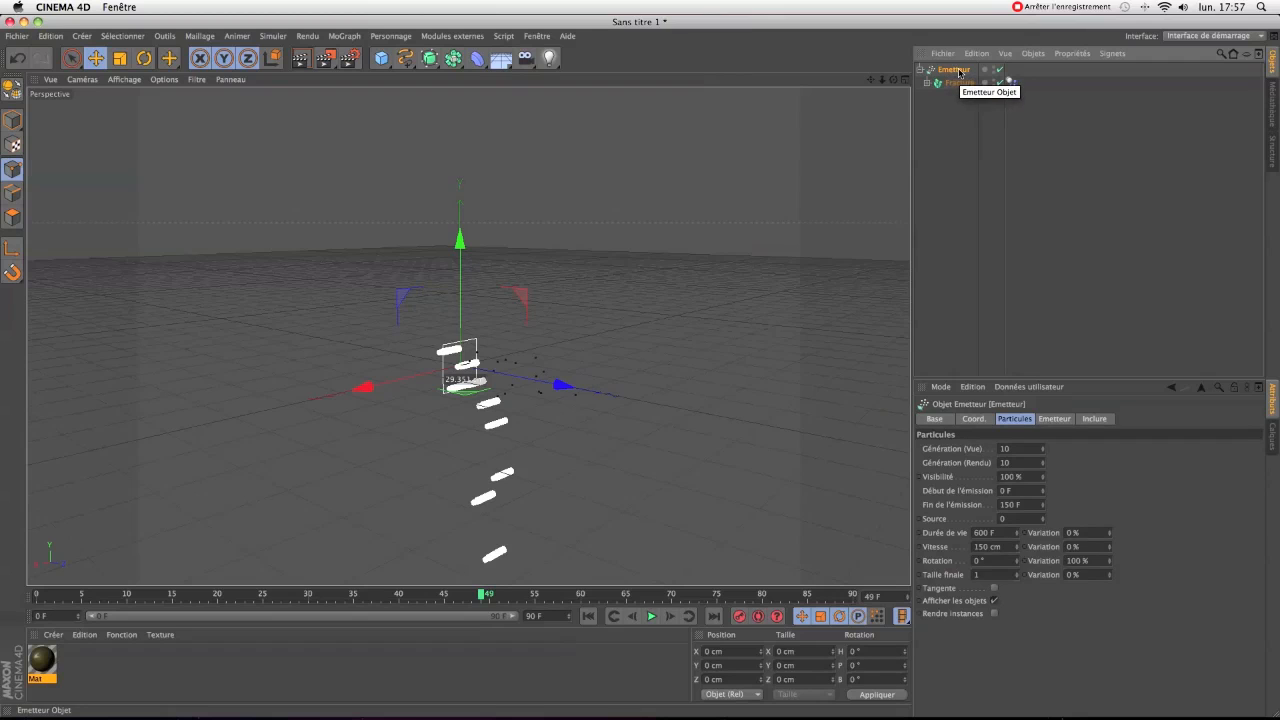
pyautogui.click(921, 70)
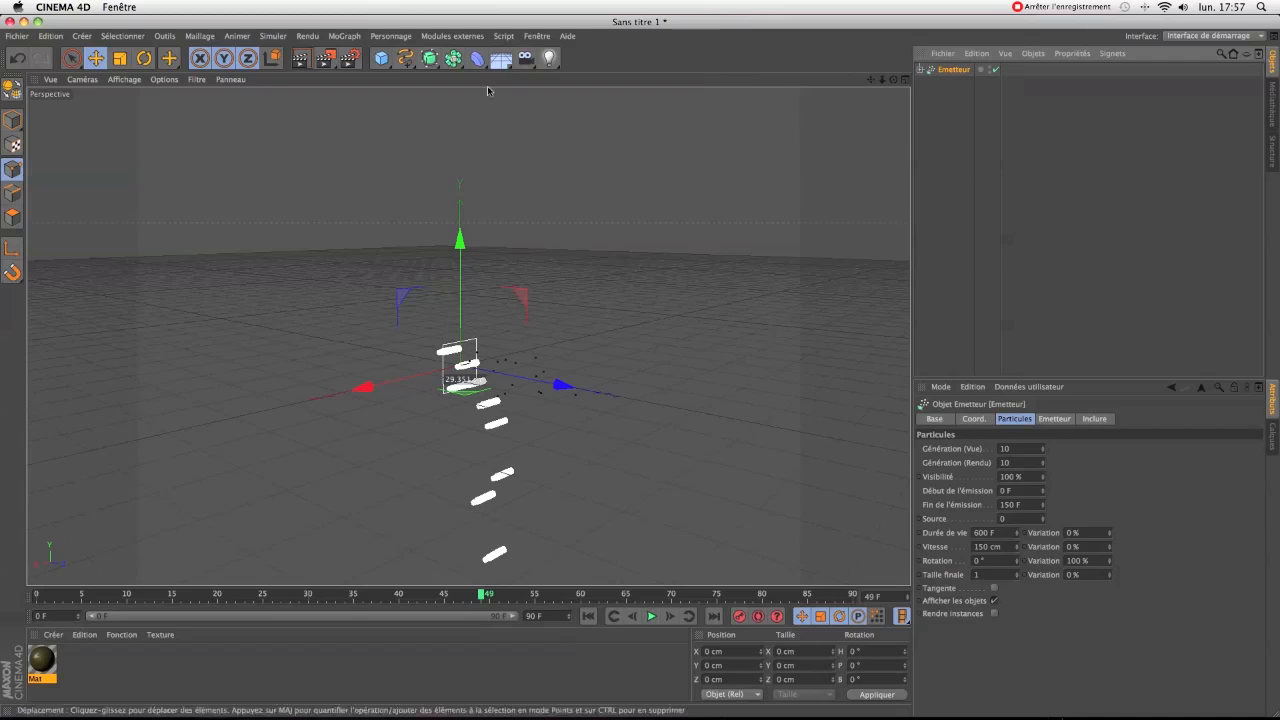
pyautogui.click(120, 59)
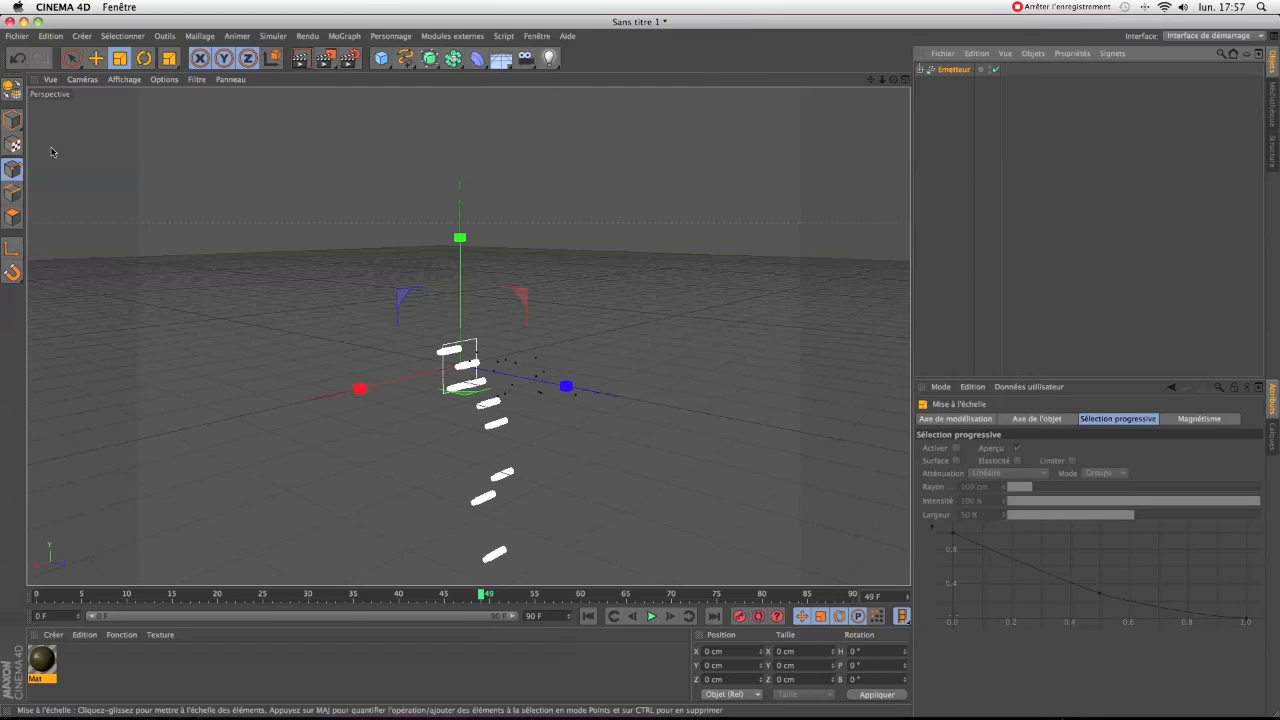
pyautogui.click(920, 70)
pyautogui.click(955, 103)
pyautogui.moveTo(958, 83); pyautogui.dragTo(957, 69)
pyautogui.click(953, 83)
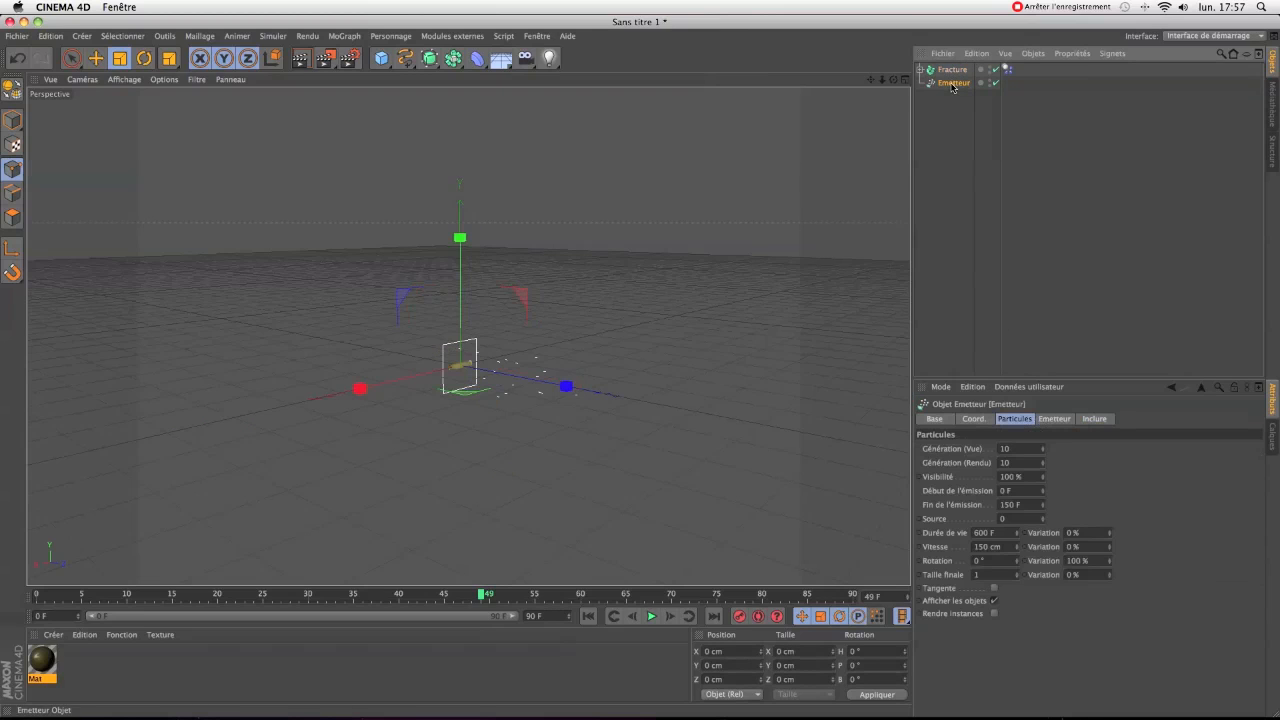
pyautogui.moveTo(357, 387); pyautogui.dragTo(442, 386)
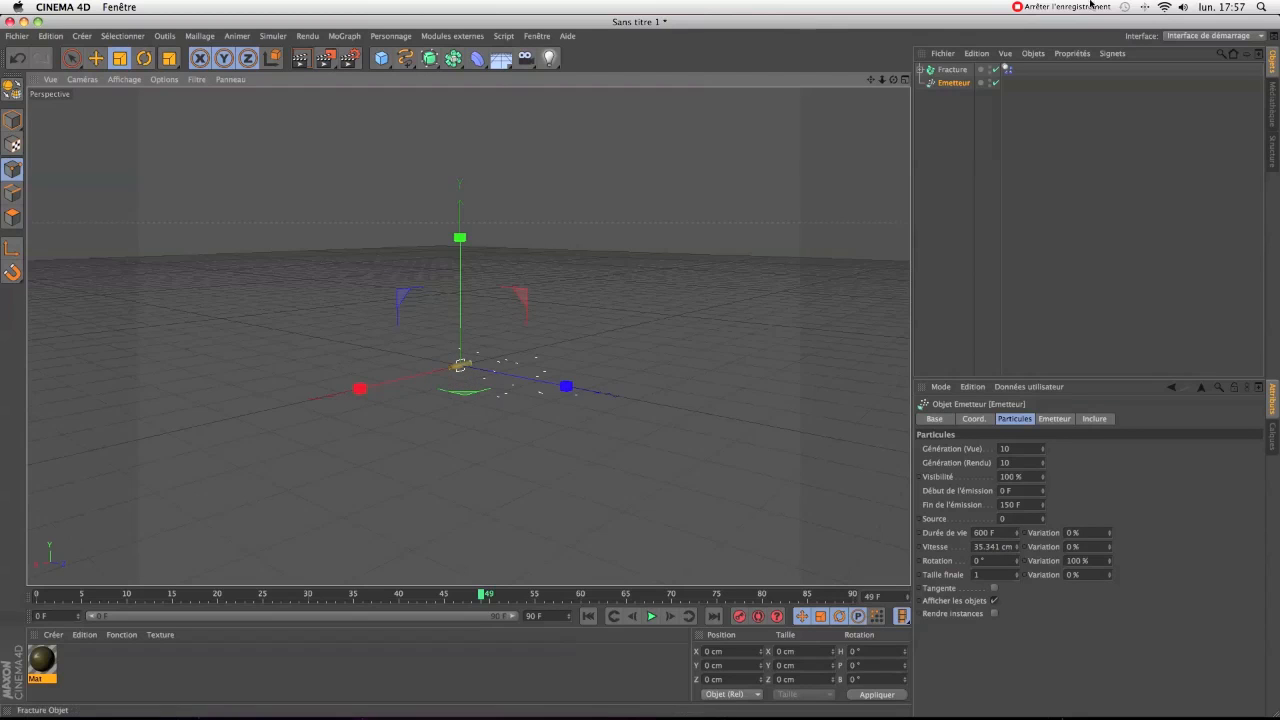
# Step: Put the Fracture object back inside the Emetteur as its child
pyautogui.click(942, 71)
pyautogui.click(919, 70)
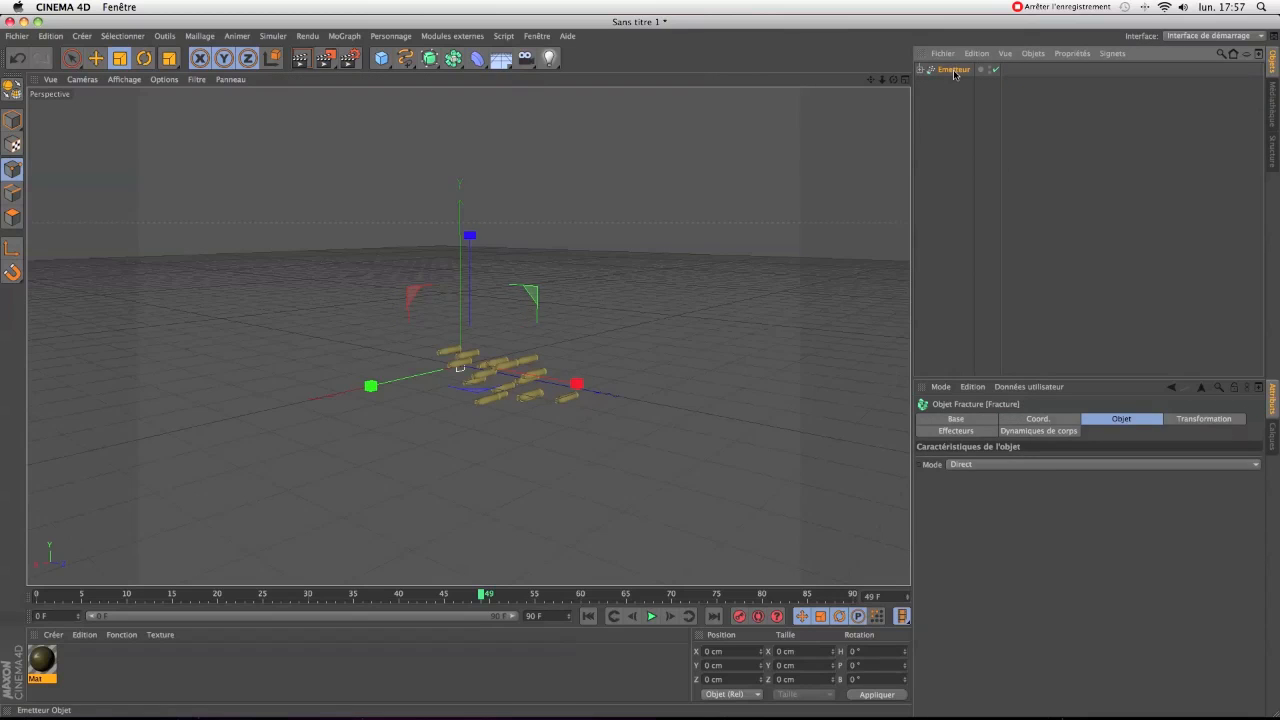
pyautogui.click(954, 71)
# Step: Play the simulation to check the falling casings, stop at frame 52 and render a preview in the viewport
pyautogui.click(651, 616)
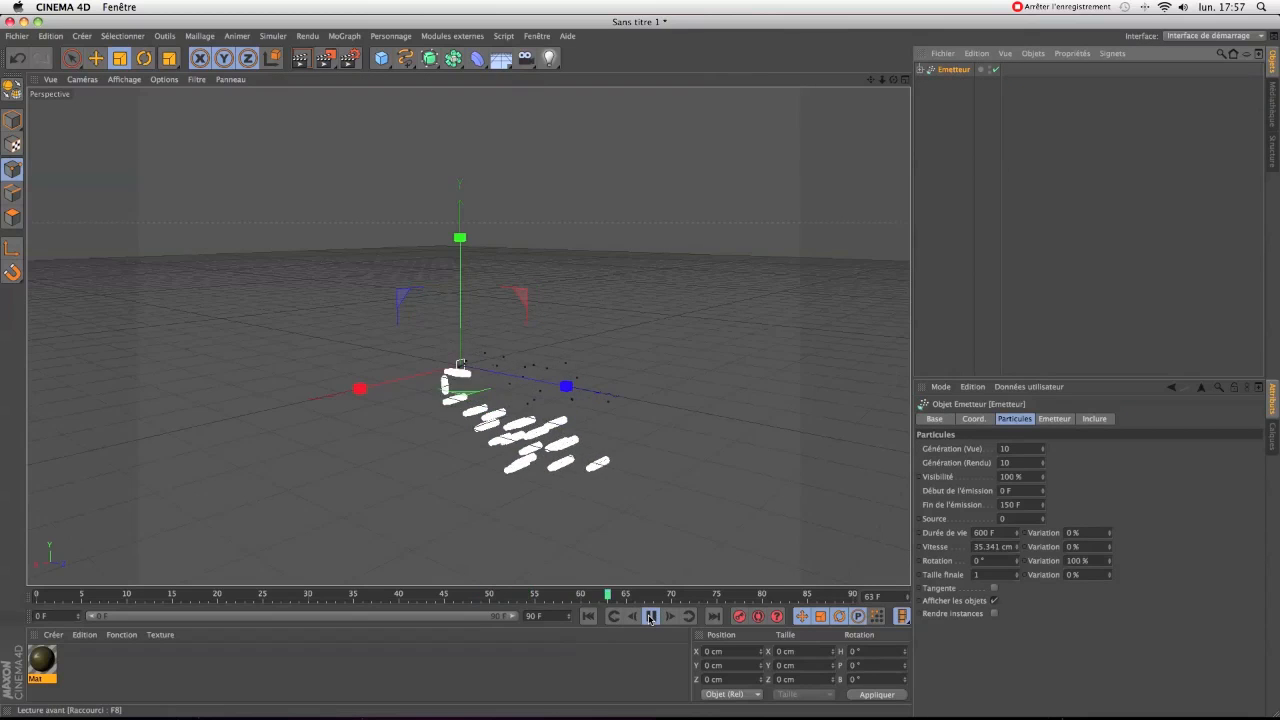
pyautogui.click(943, 238)
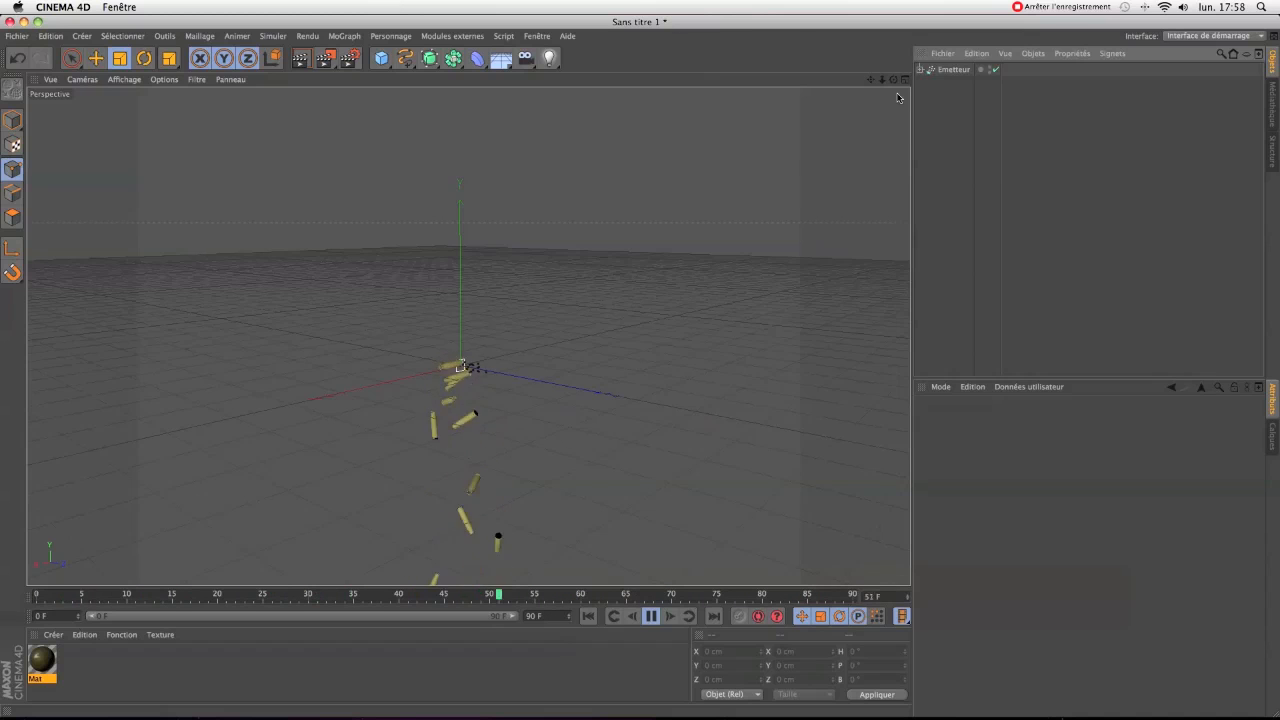
pyautogui.moveTo(871, 79); pyautogui.dragTo(468, 336)
pyautogui.moveTo(893, 79); pyautogui.dragTo(468, 336)
pyautogui.moveTo(871, 79); pyautogui.dragTo(468, 336)
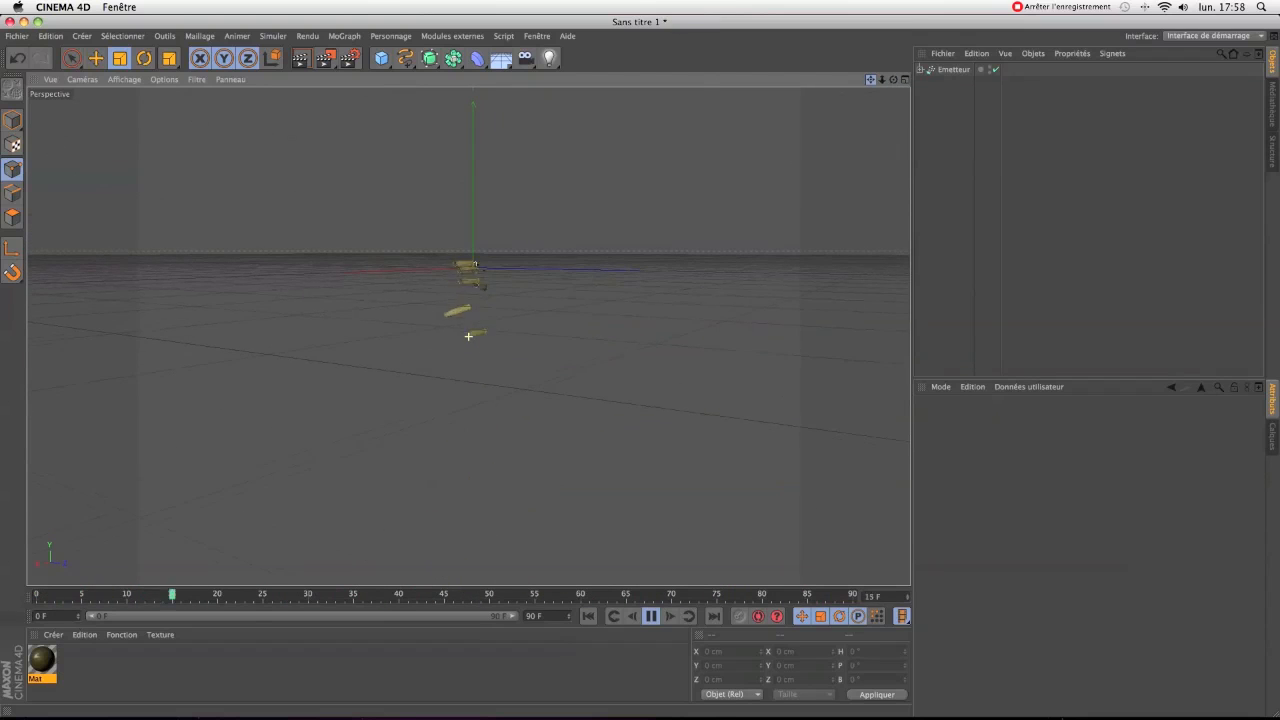
pyautogui.click(655, 618)
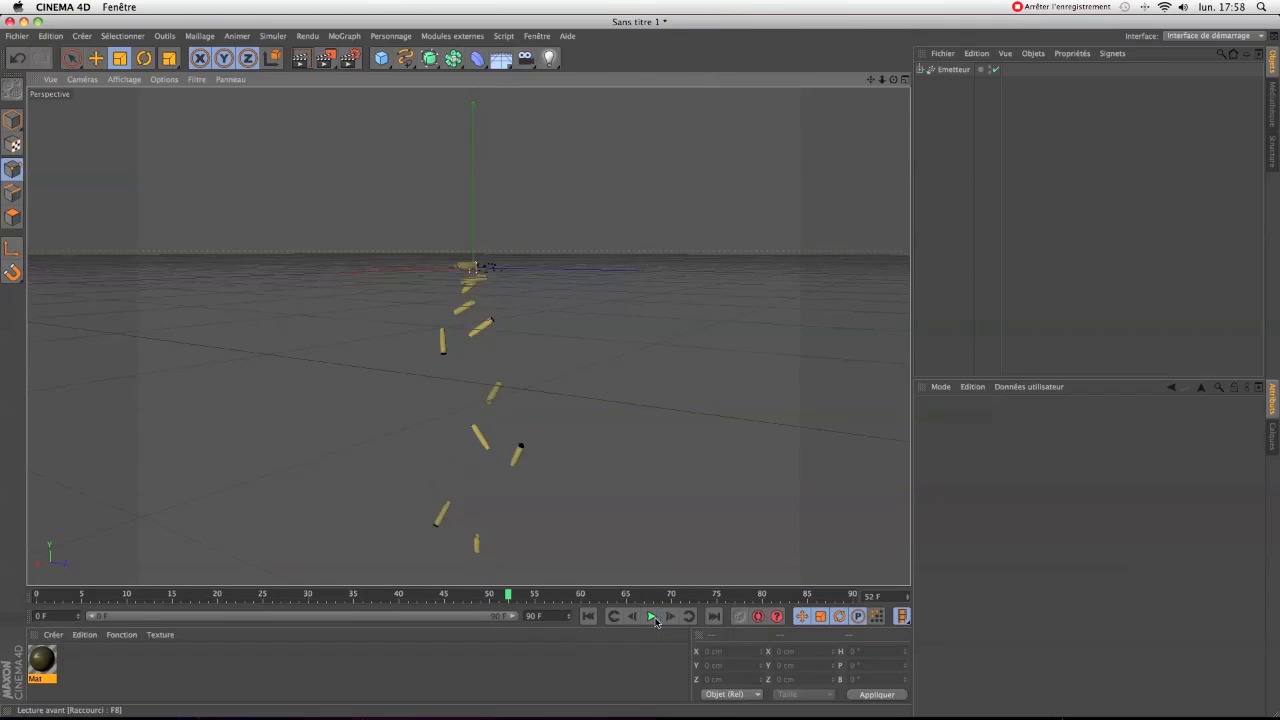
pyautogui.click(300, 62)
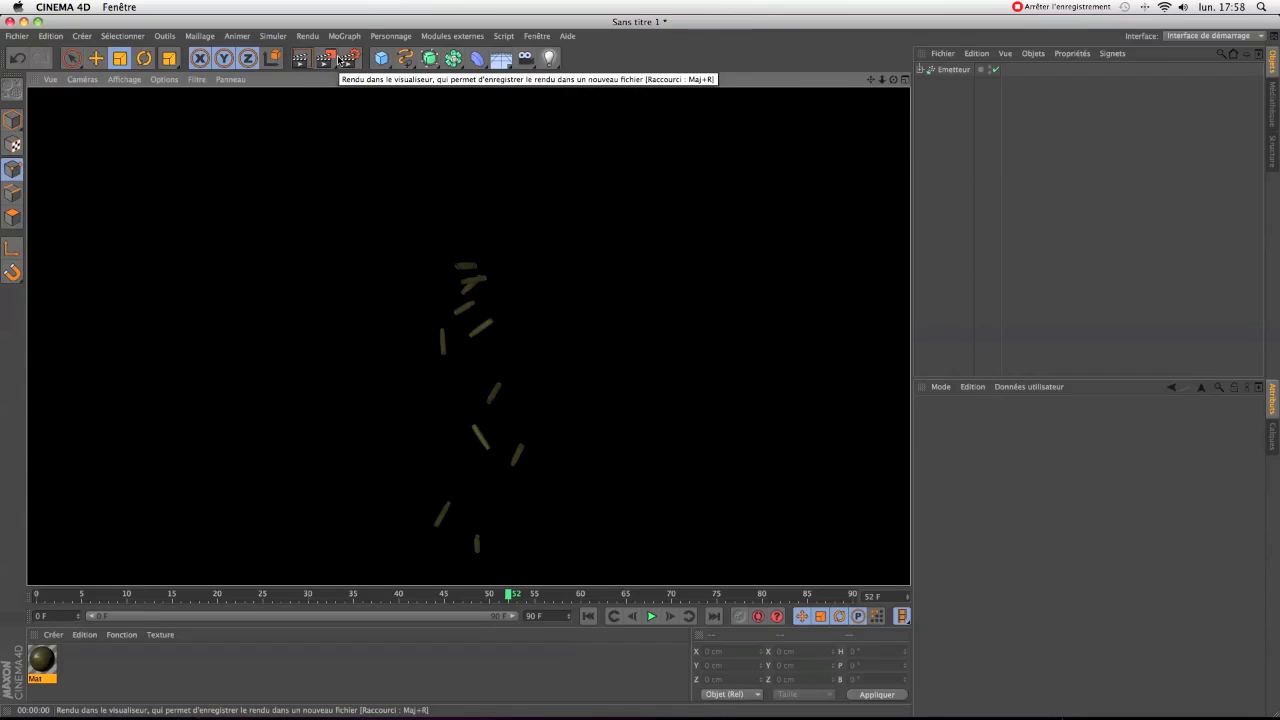
# Step: Set the render output size to 1280 x 720 pixels
pyautogui.click(349, 60)
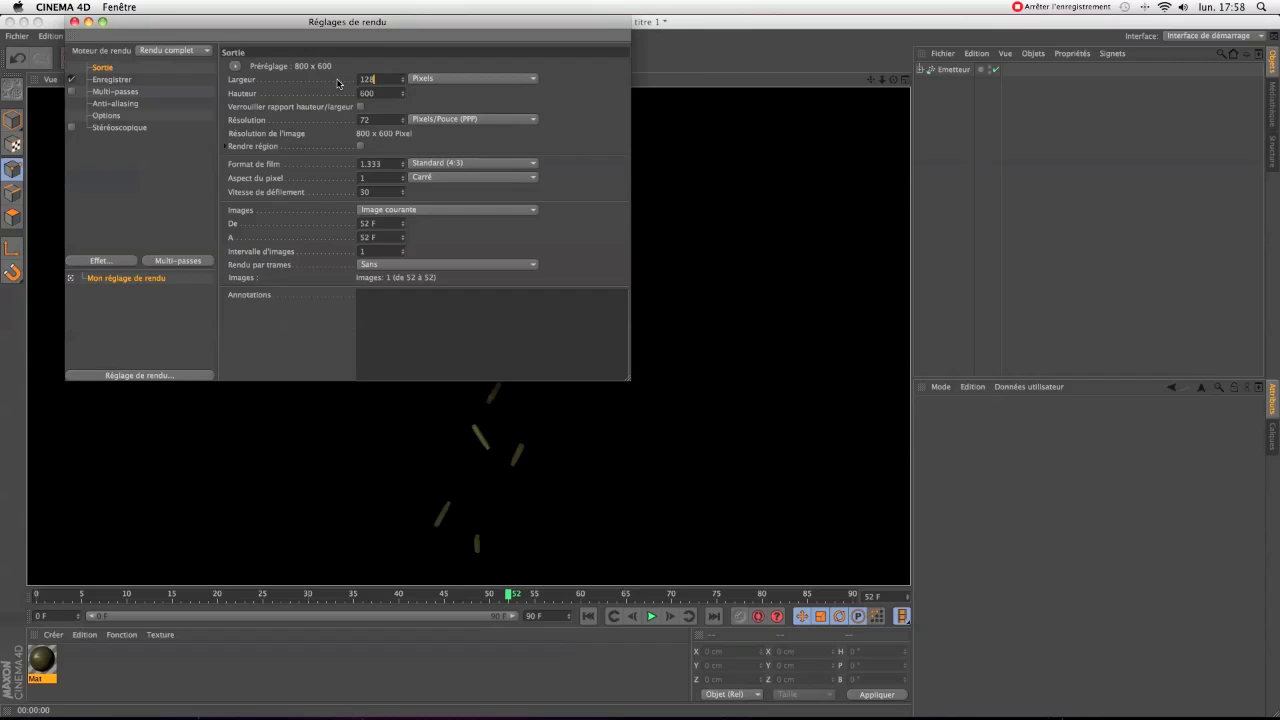
pyautogui.write('1280')
pyautogui.press('Tab')
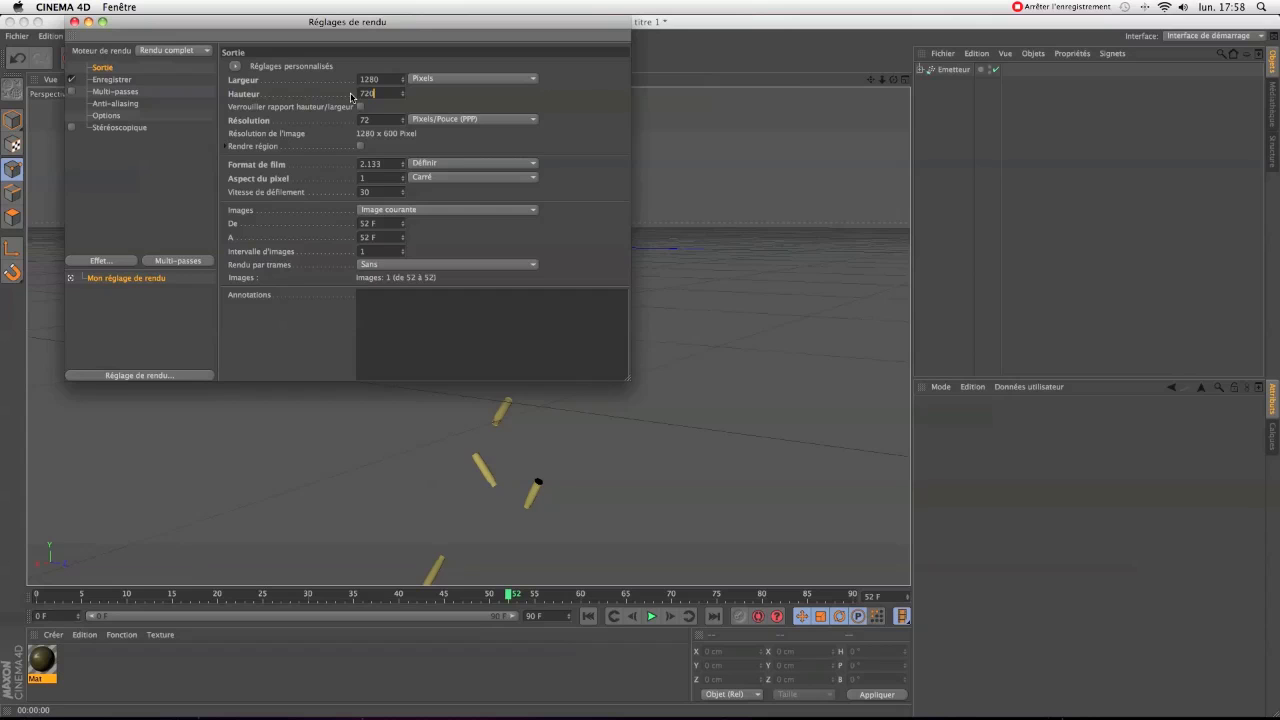
# Step: Set the render to be saved as douille in the cinema 4D folder
pyautogui.click(116, 80)
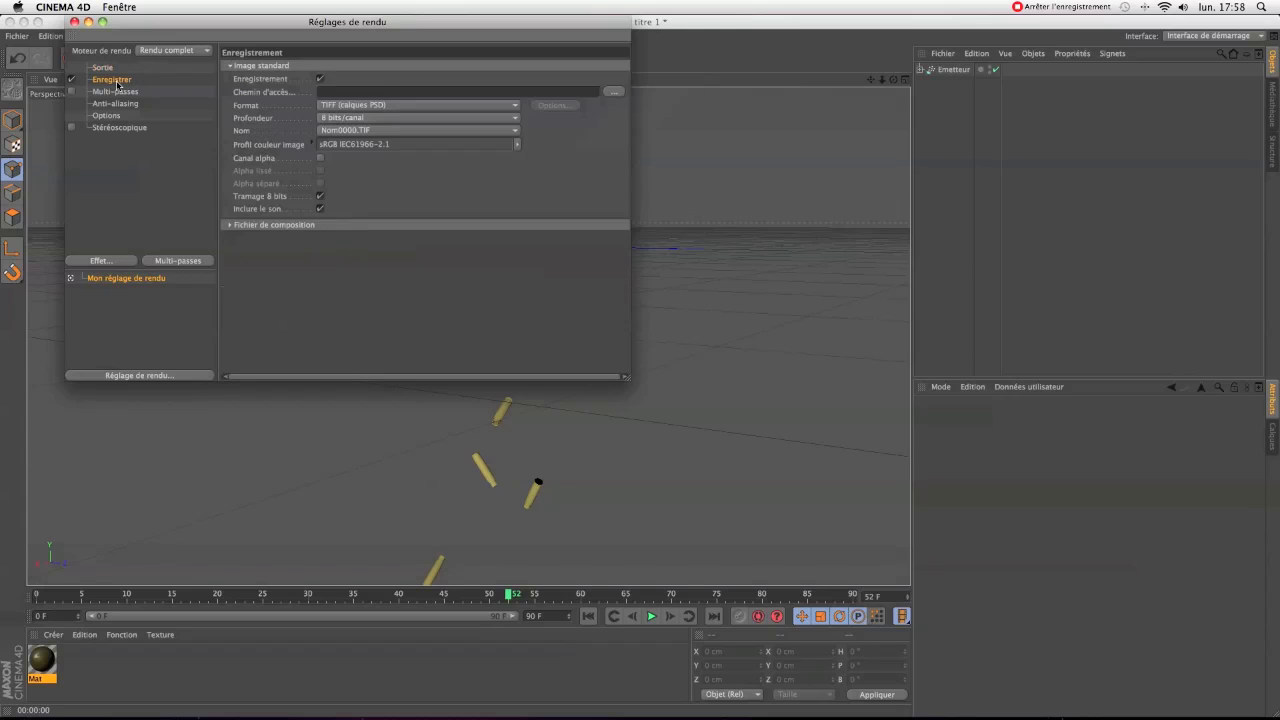
pyautogui.click(613, 92)
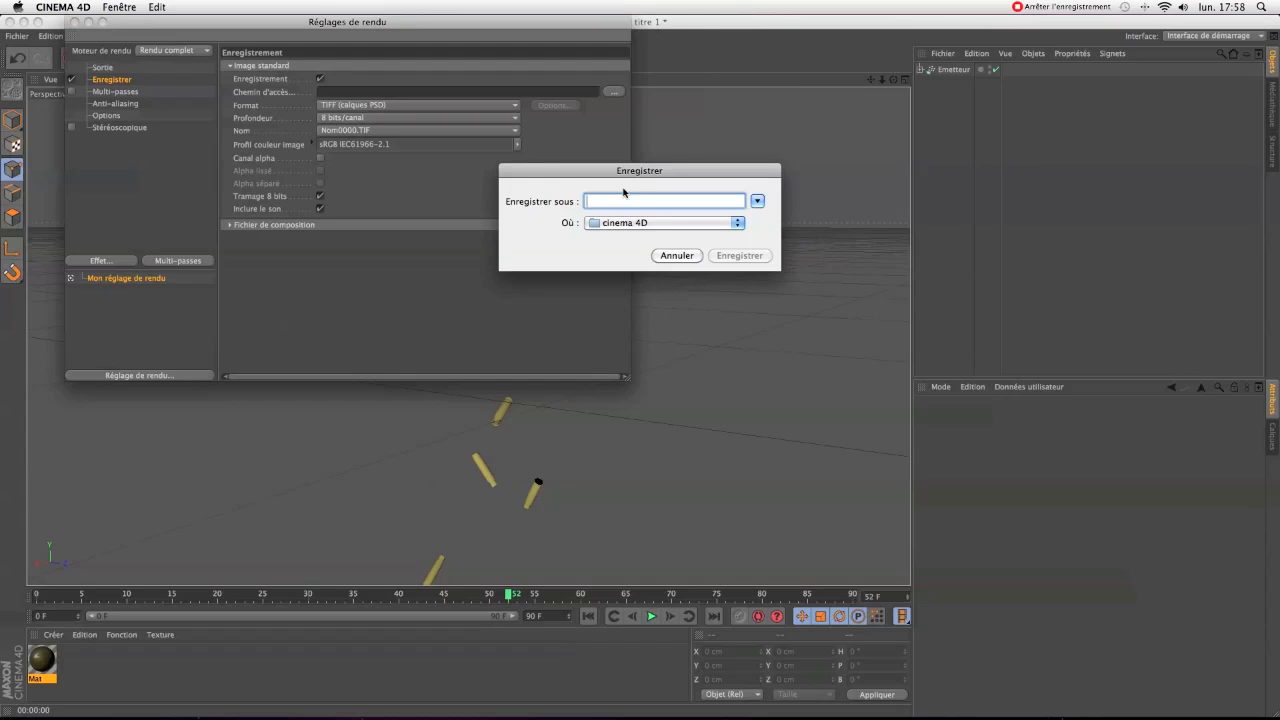
pyautogui.write('douille')
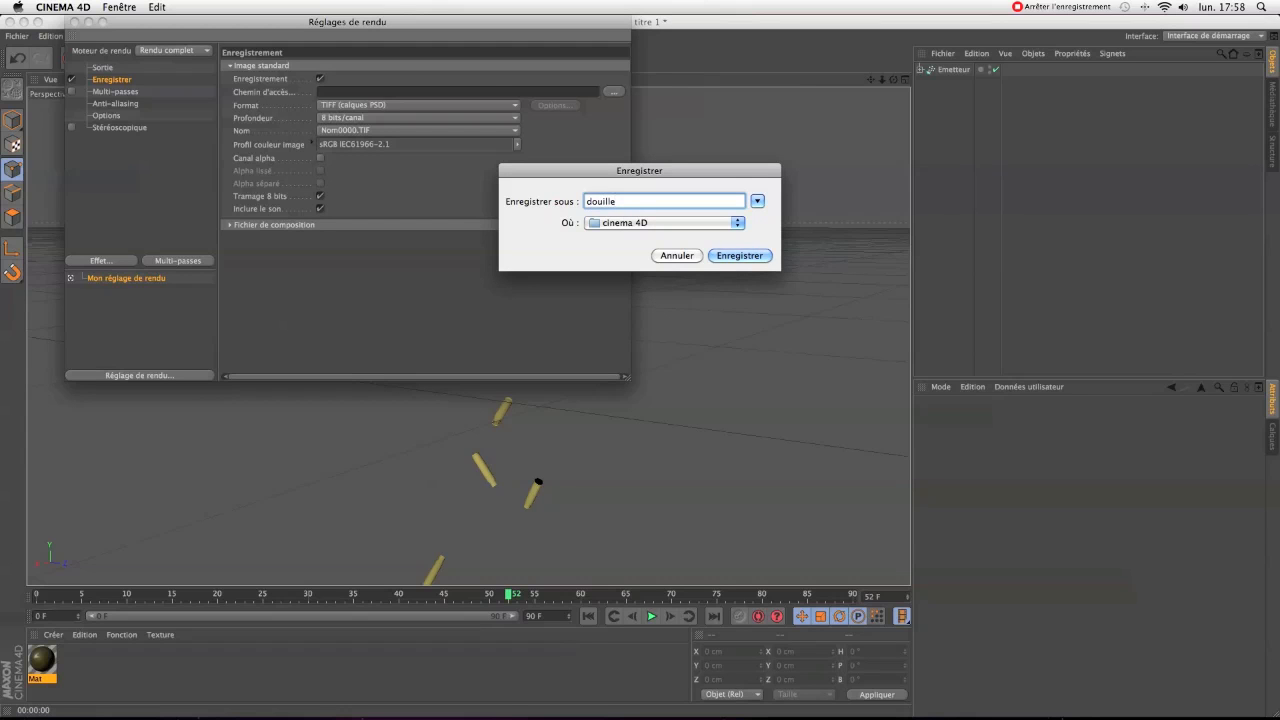
pyautogui.press('Return')
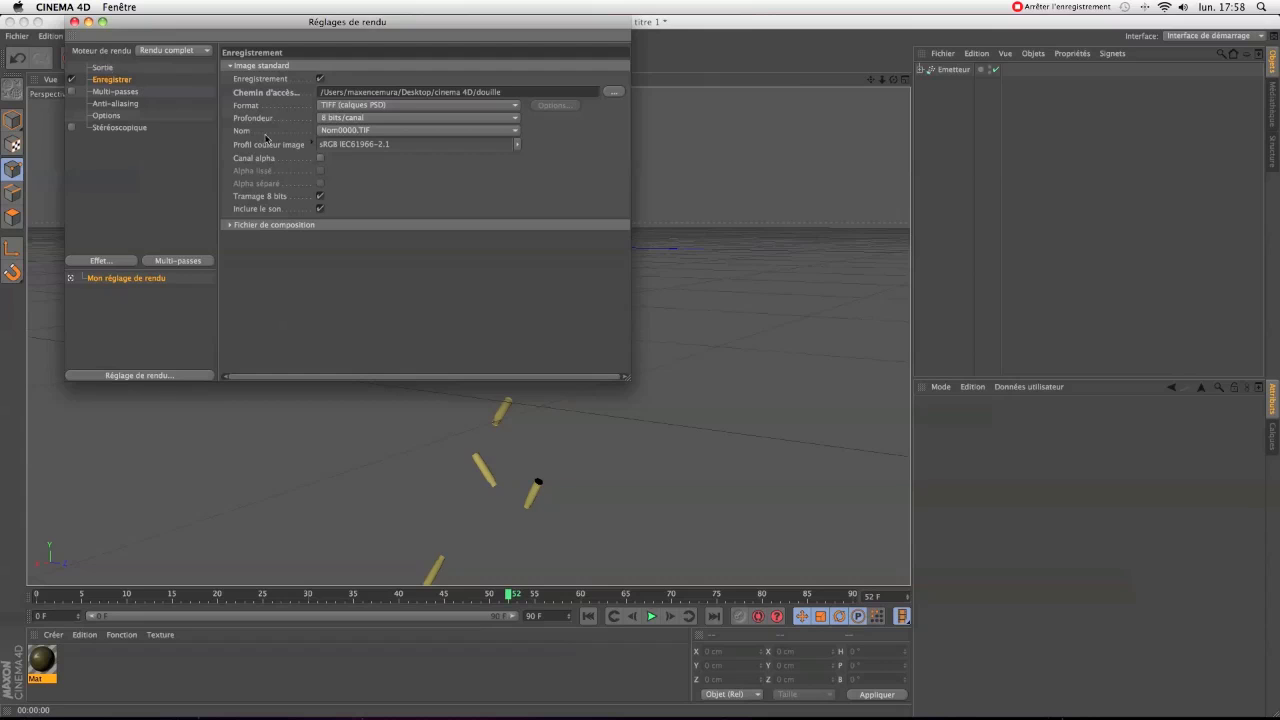
# Step: Enable the alpha channel for the saved render and set its file format to Film QuickTime
pyautogui.click(320, 158)
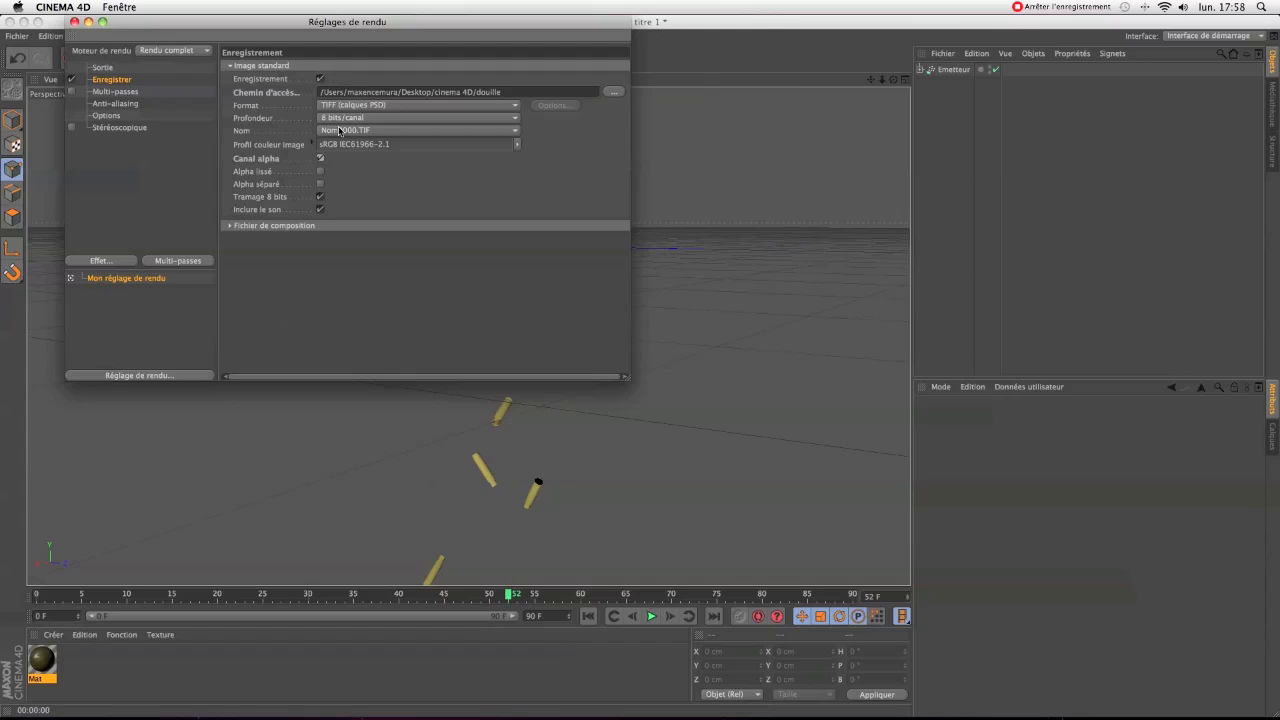
pyautogui.click(517, 105)
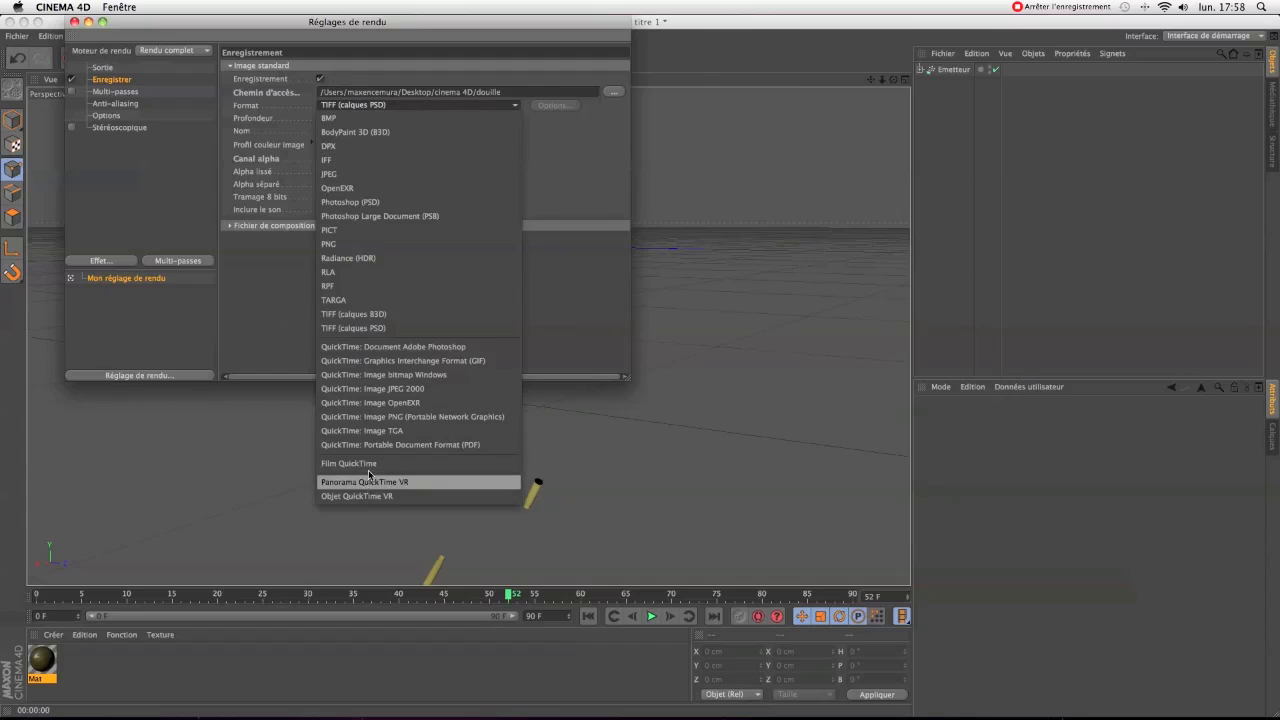
pyautogui.click(368, 471)
# Step: Set the output frame range to Aperçu so the preview range is rendered, and close the render settings
pyautogui.click(103, 68)
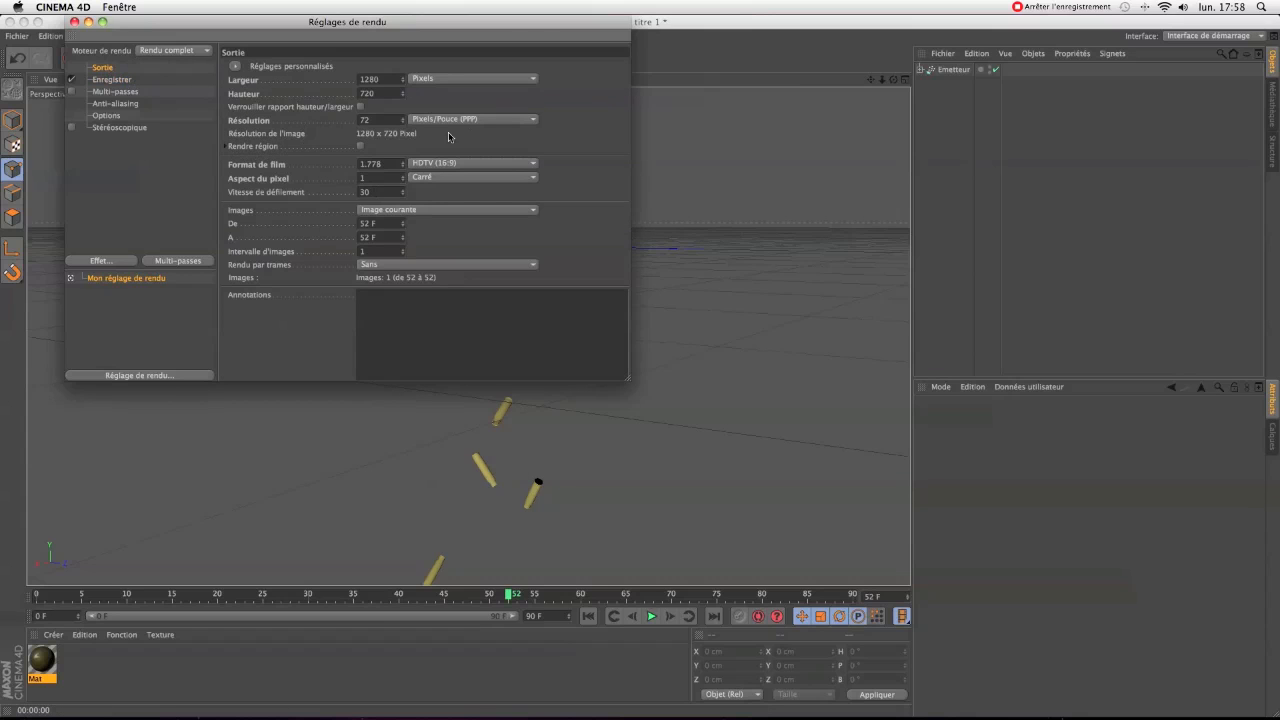
pyautogui.click(533, 211)
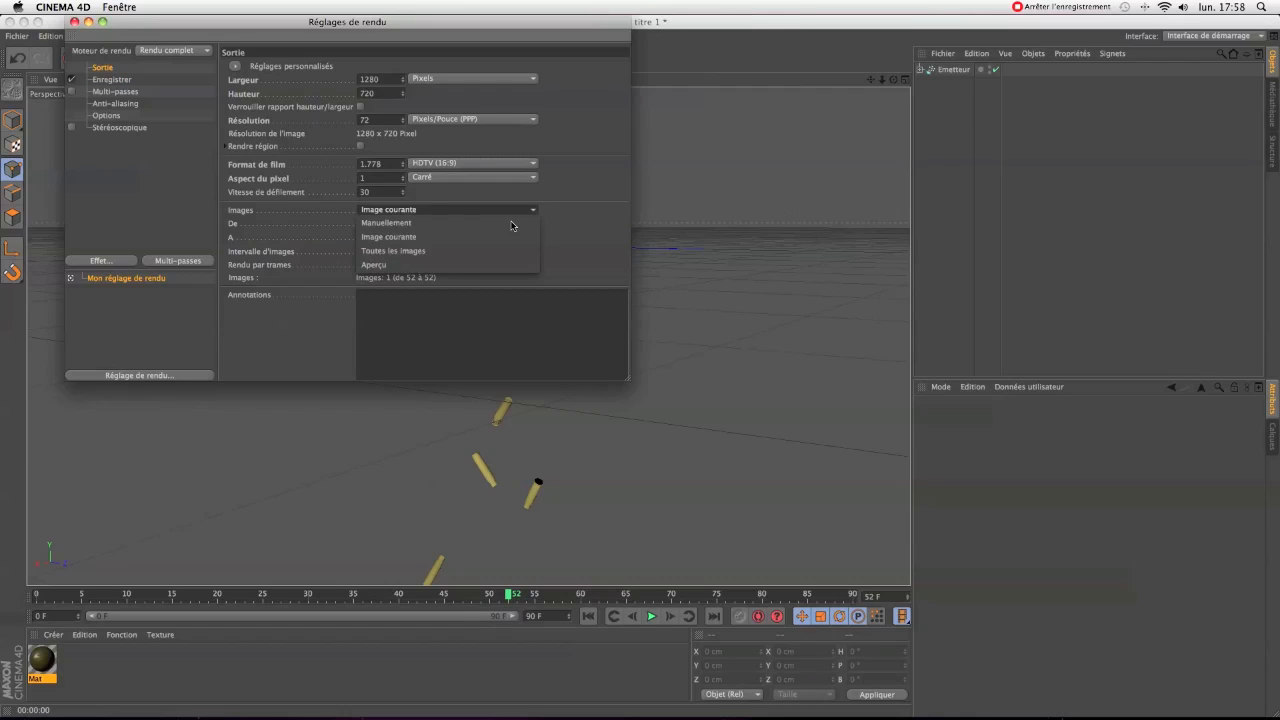
pyautogui.click(382, 265)
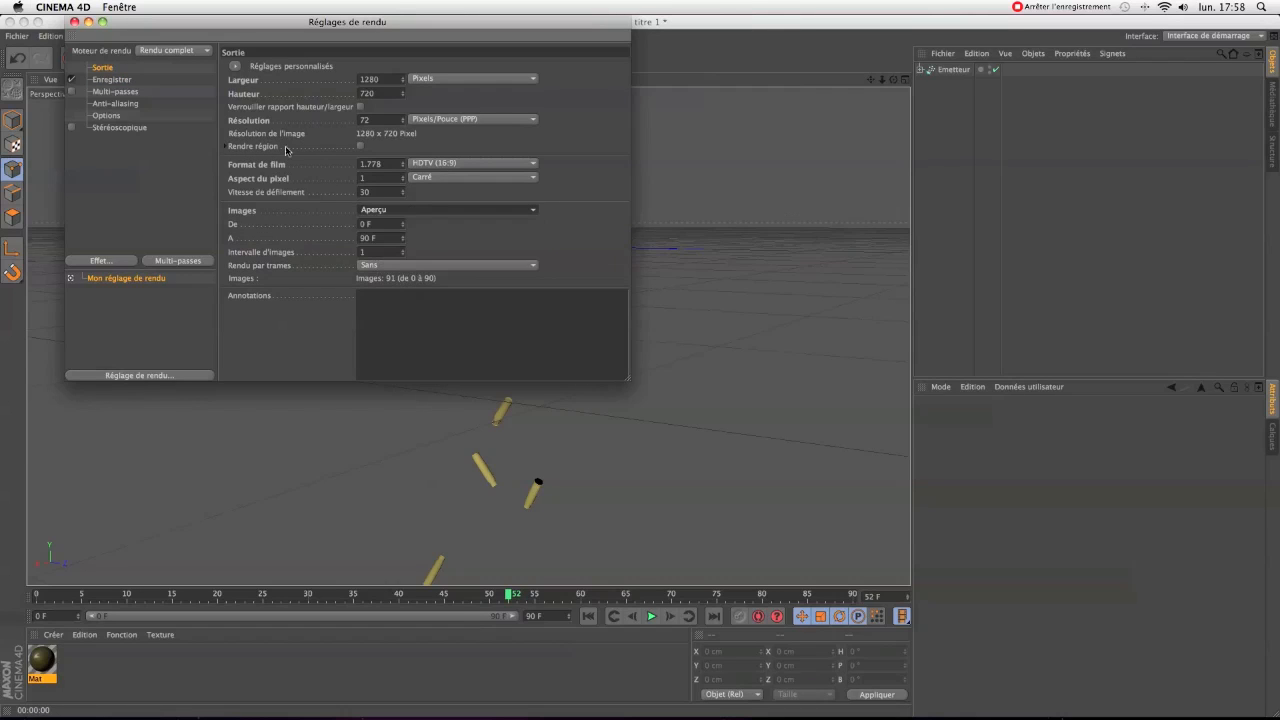
pyautogui.click(74, 21)
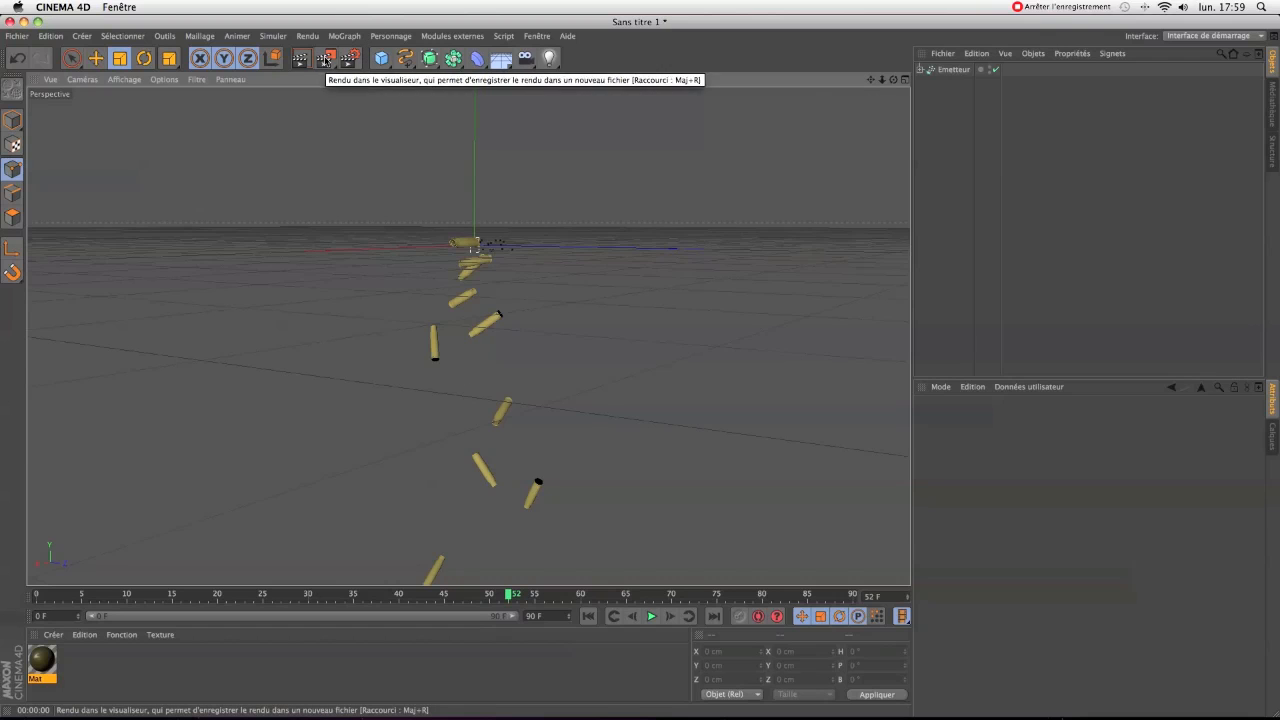
# Step: Play the simulation to review the falling casings and stop it at frame 43
pyautogui.click(651, 616)
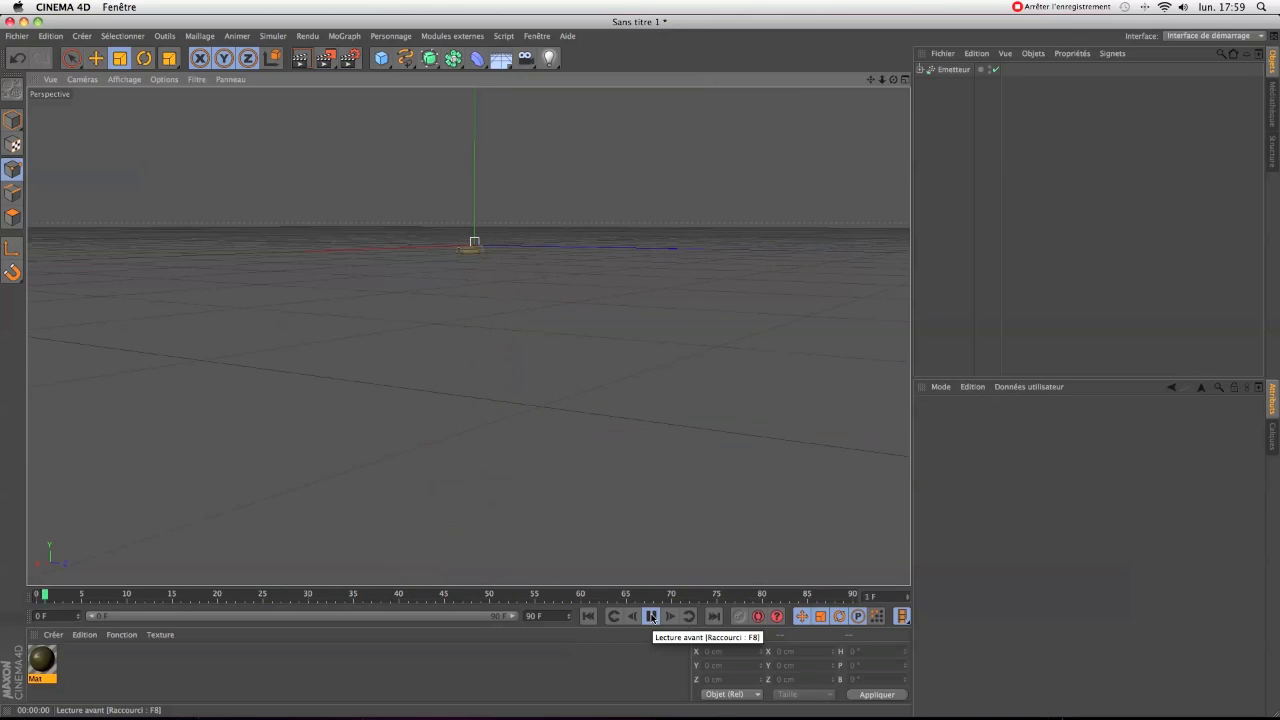
pyautogui.click(651, 616)
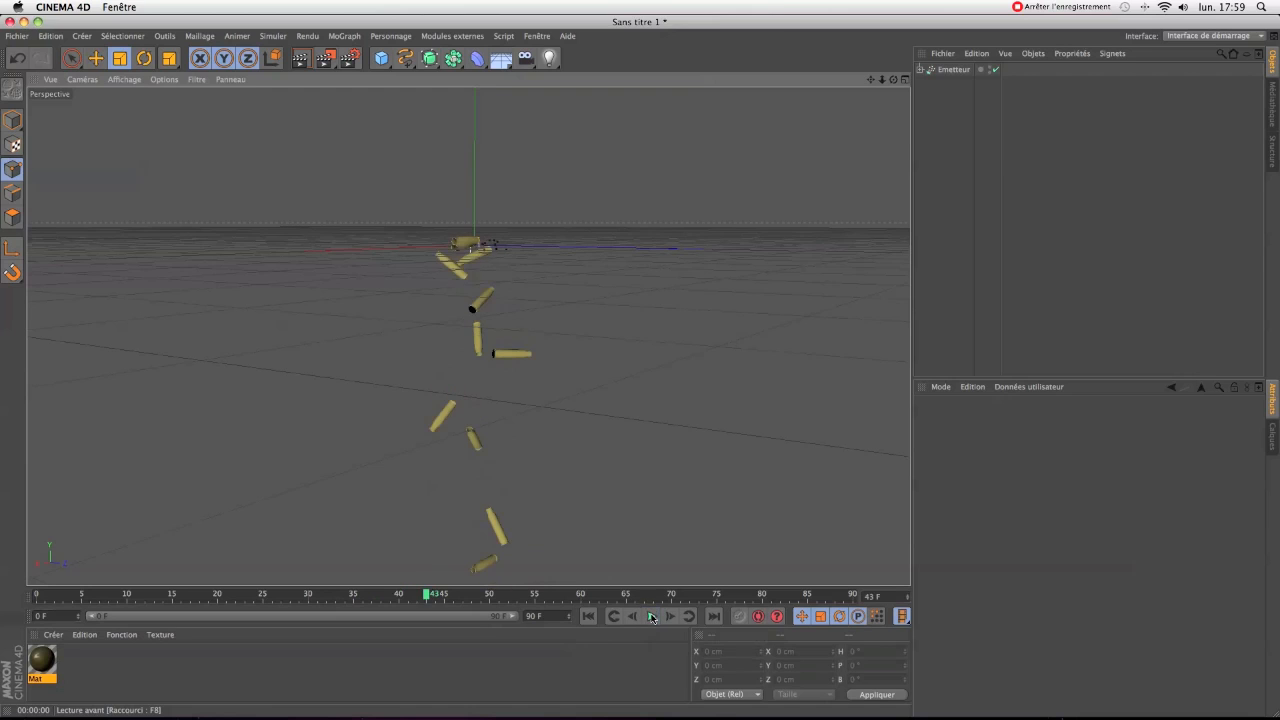